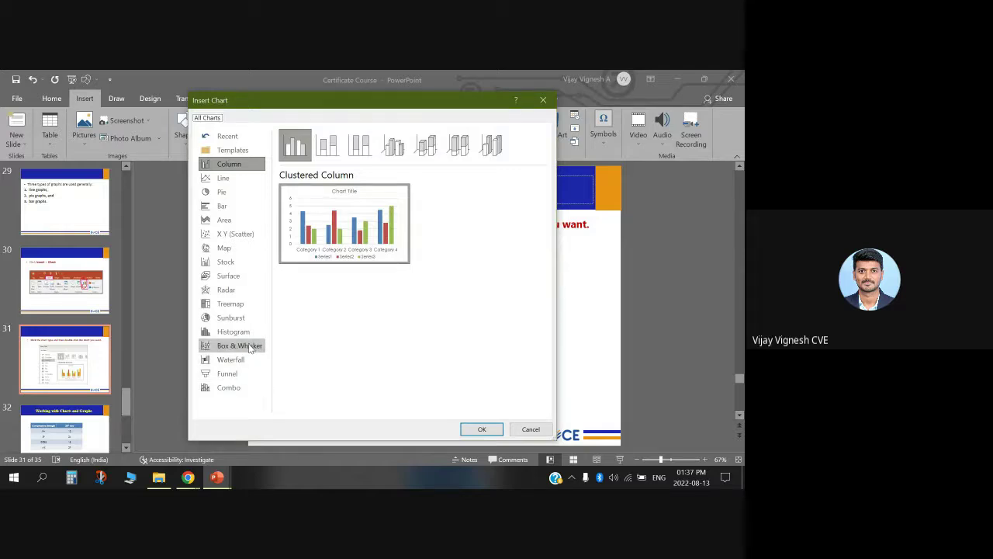
- Examine the available chart types from Line through Combo and return to Column, leaving the chart selection without inserting anything
click(225, 178)
click(224, 192)
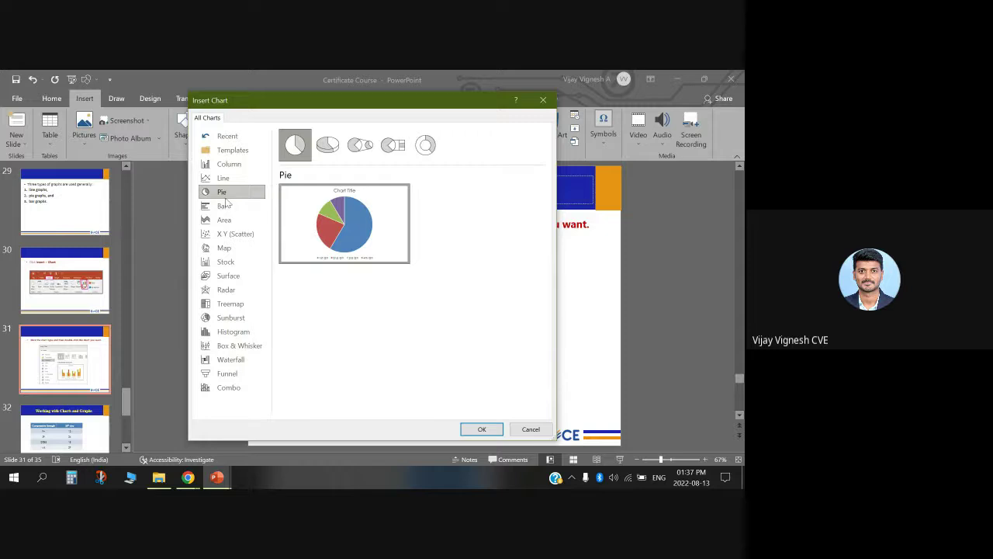
click(224, 206)
click(225, 220)
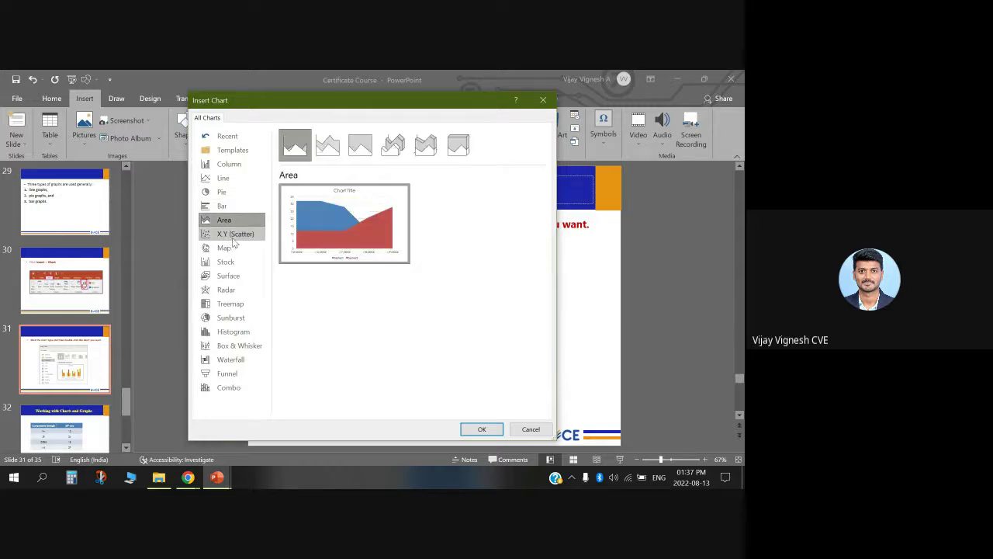
click(233, 237)
click(229, 275)
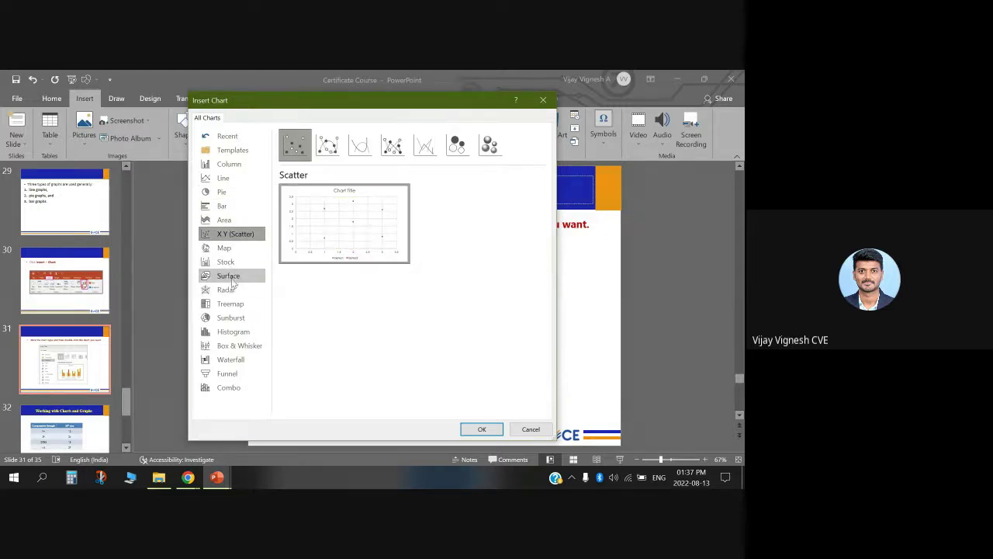
click(240, 291)
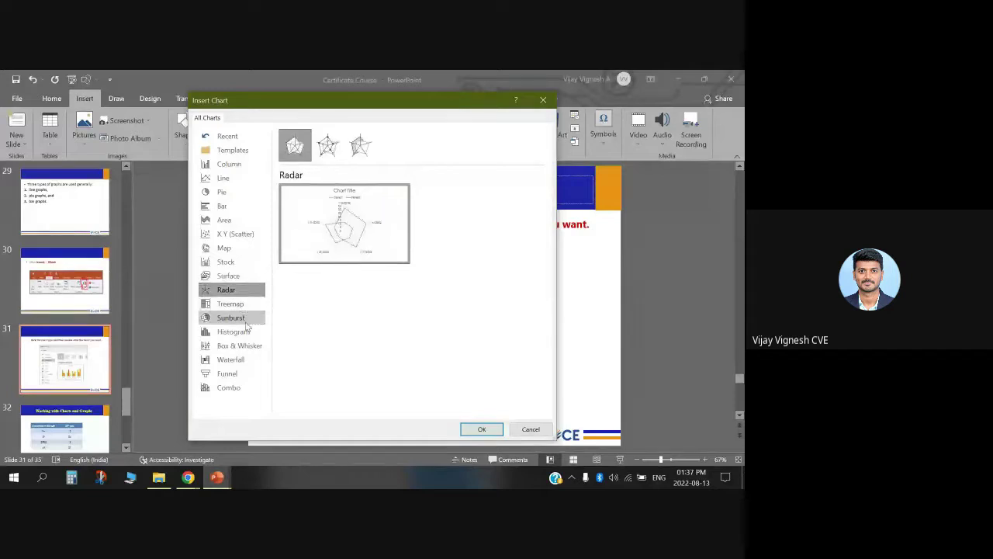
click(245, 319)
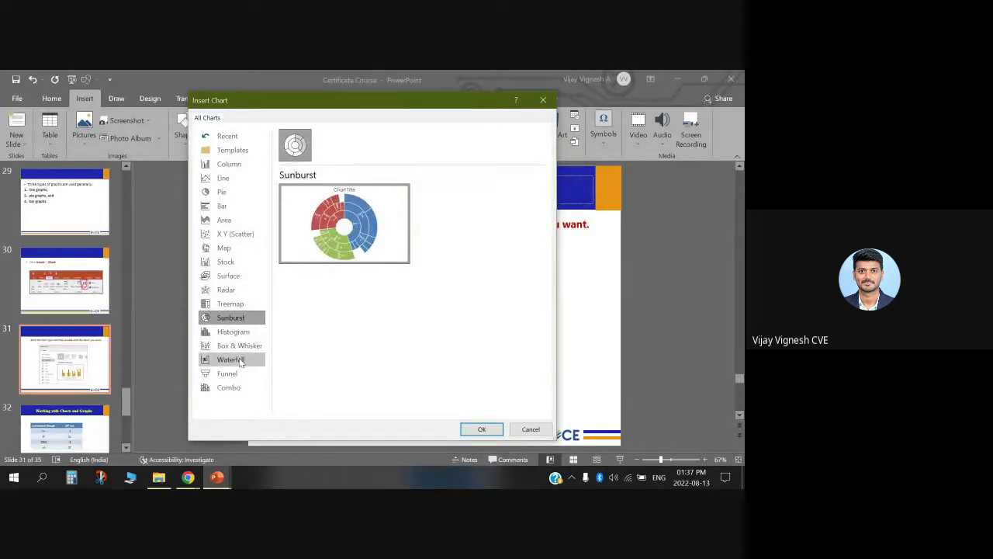
click(241, 362)
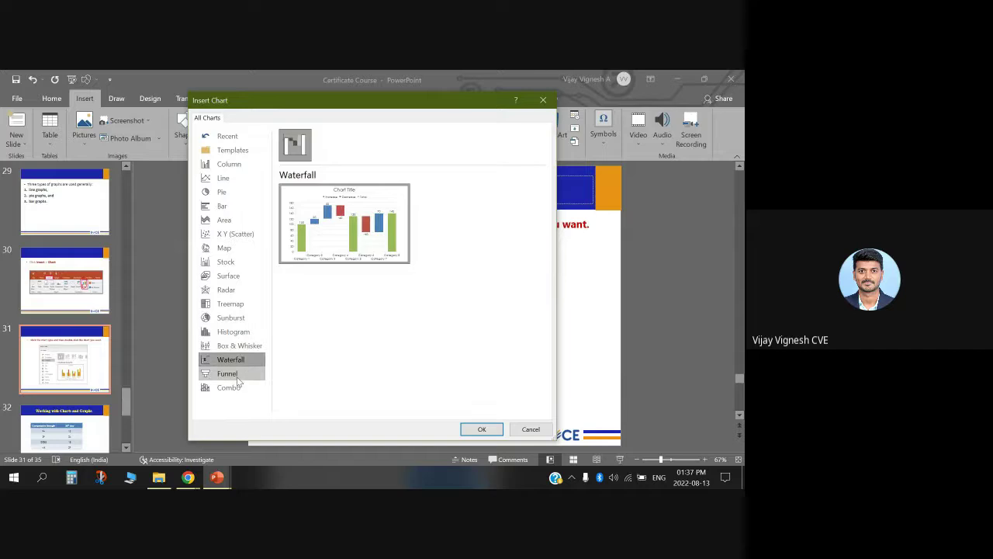
click(240, 388)
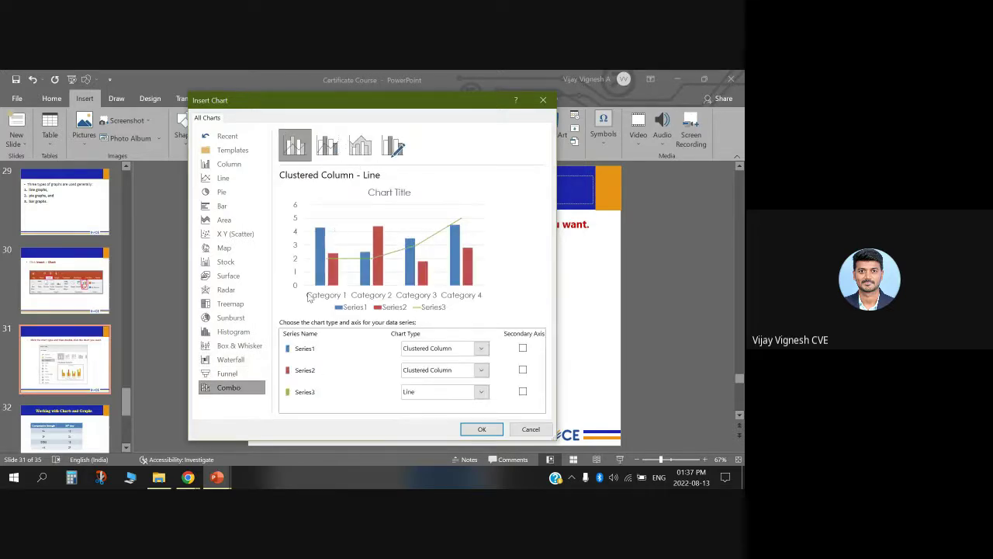
click(229, 163)
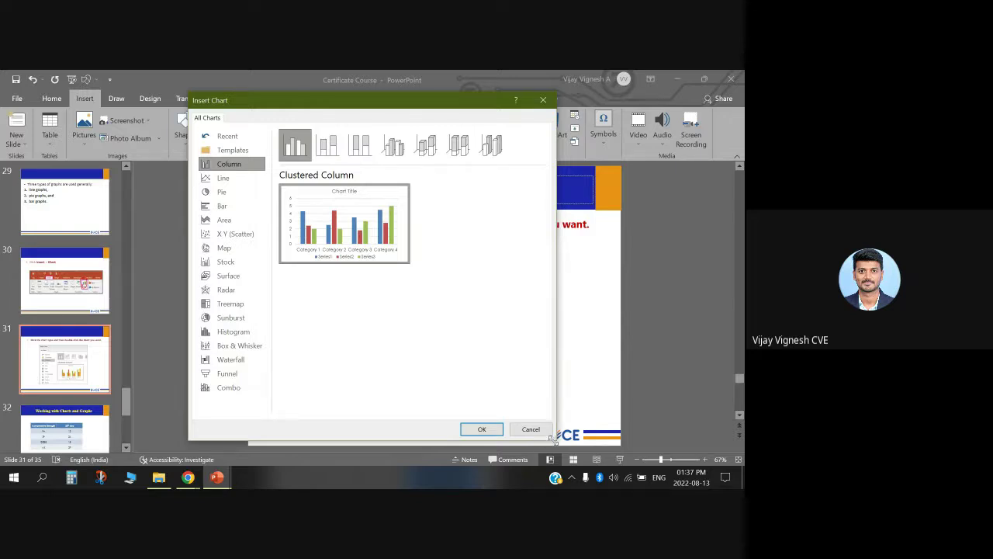
drag(554, 439, 595, 417)
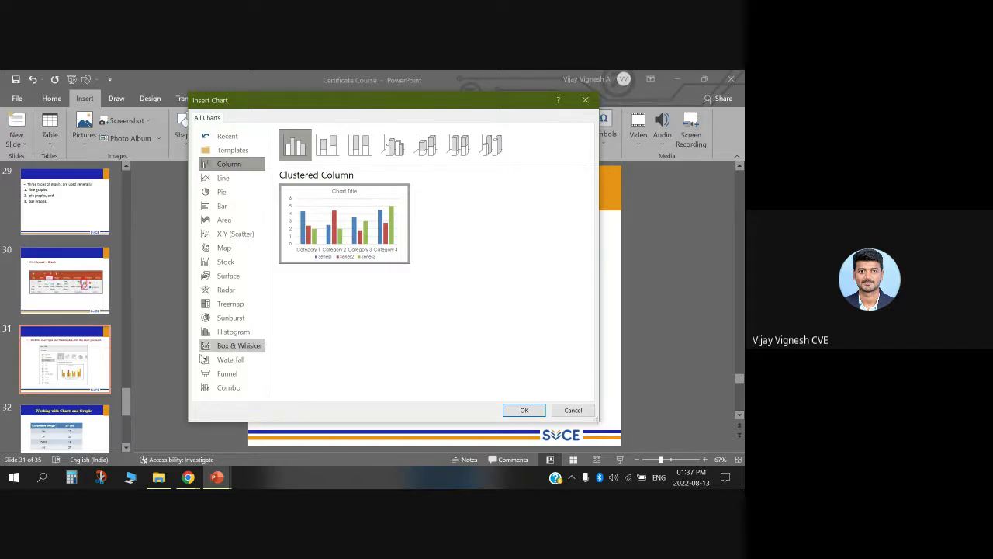
click(573, 409)
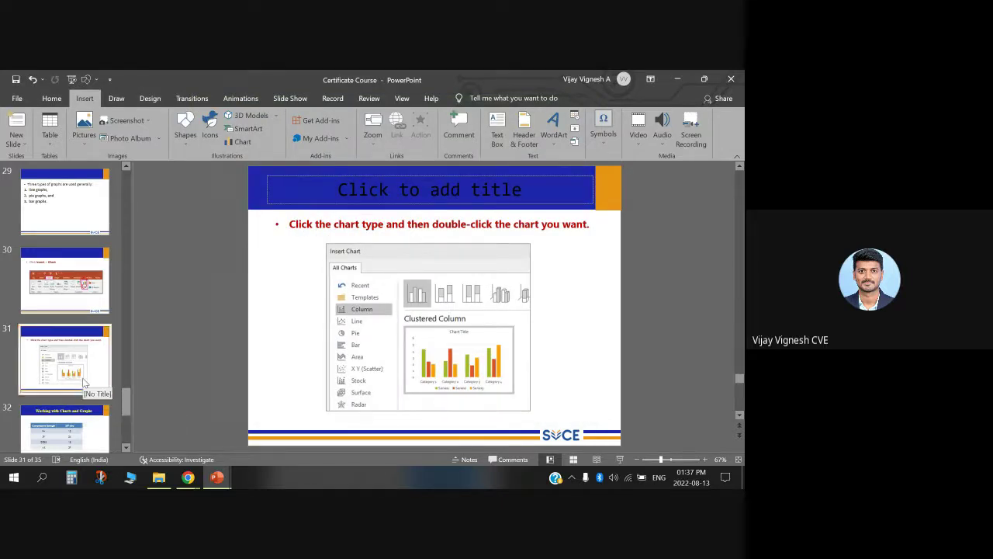
- Add a new slide after slide 31 and insert a Clustered Column chart in its content area
click(85, 383)
key(Return)
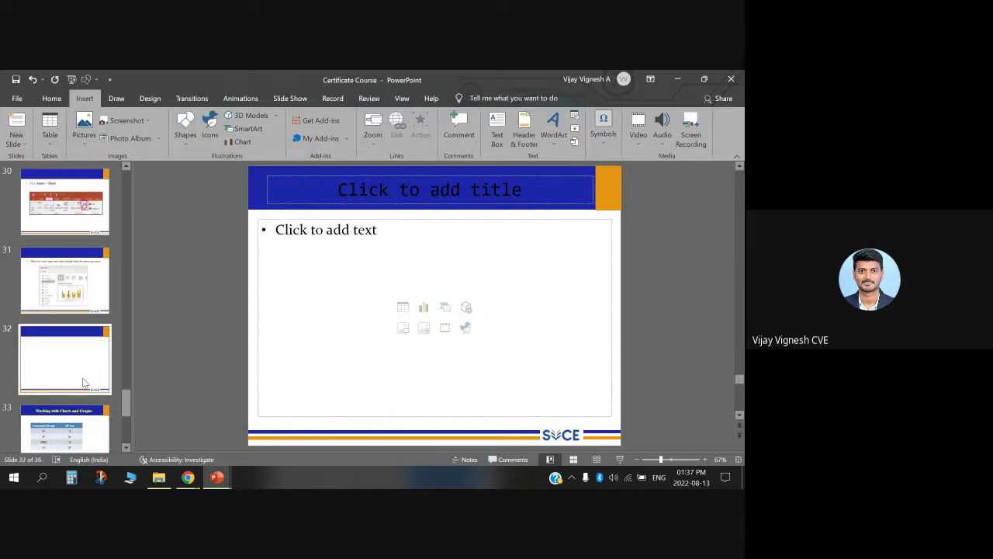
click(375, 270)
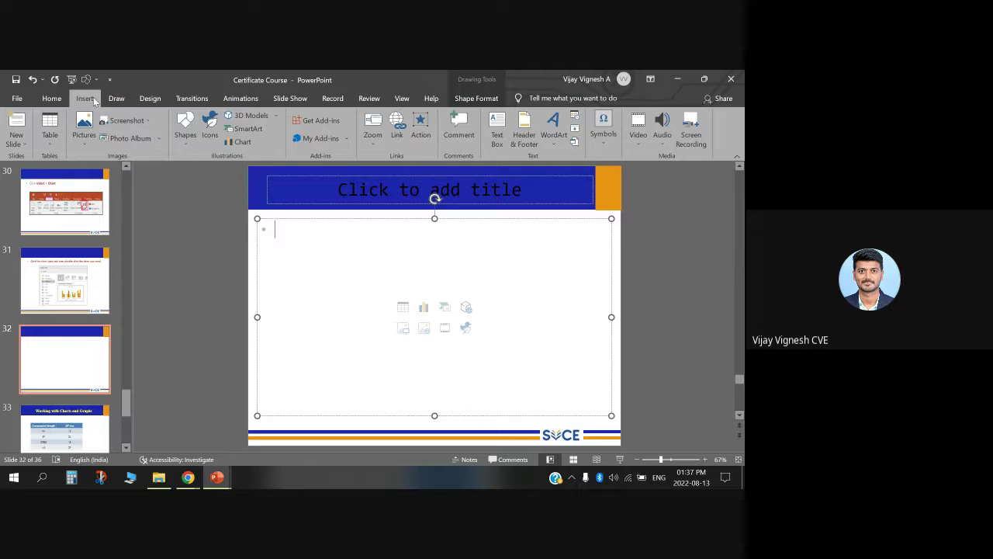
click(243, 145)
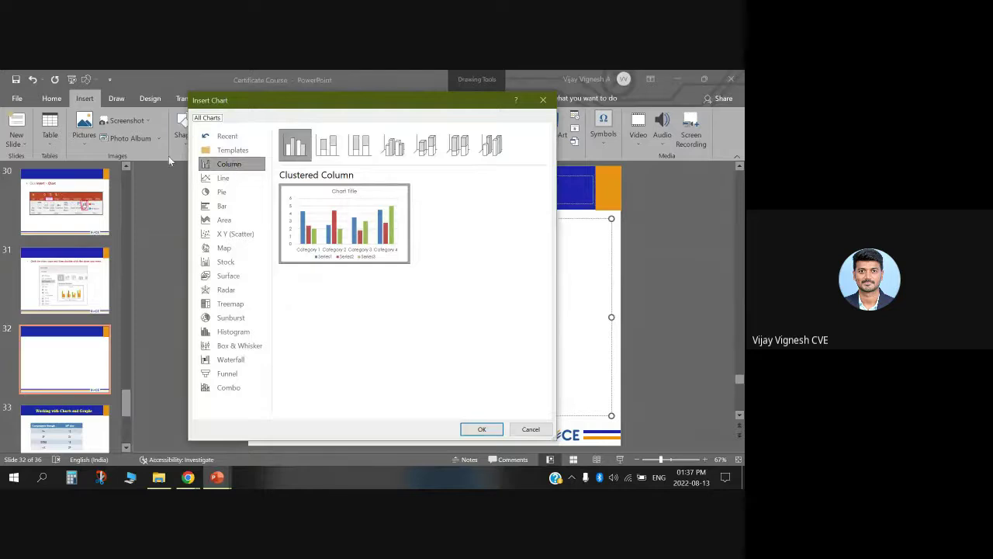
mouse_move(314, 245)
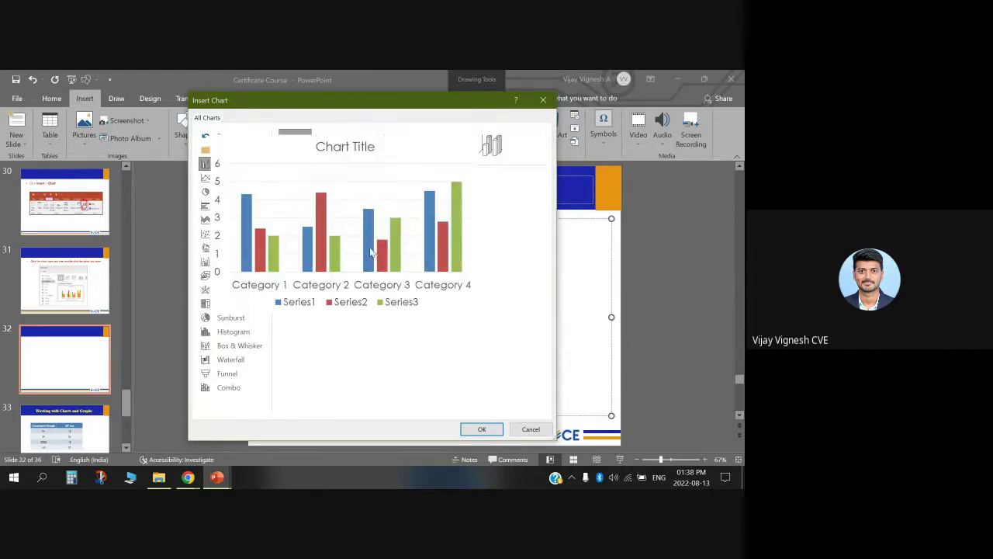
mouse_move(380, 235)
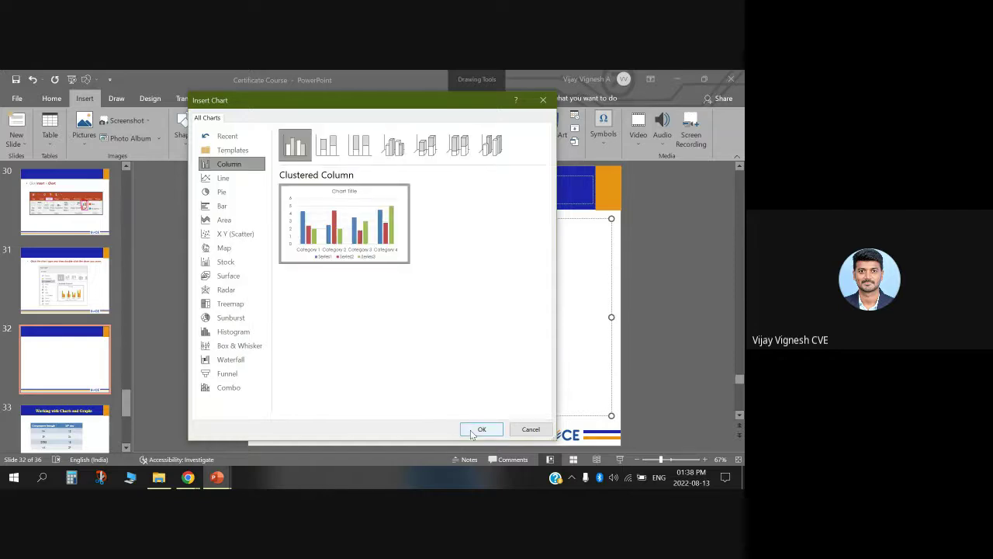
click(479, 430)
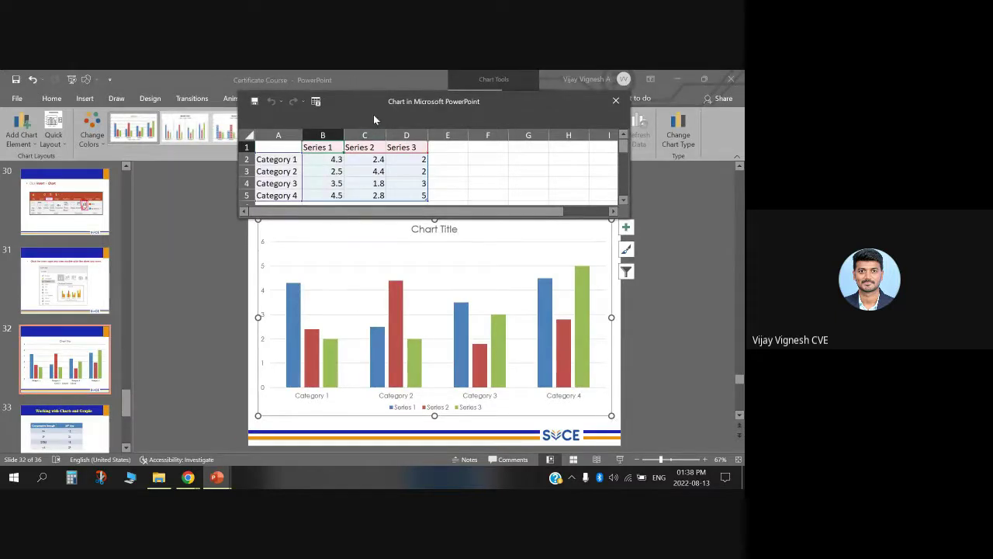
- Reposition the chart's data sheet window over the slide, make it narrower and enlarge its height to show more rows
drag(407, 108, 398, 177)
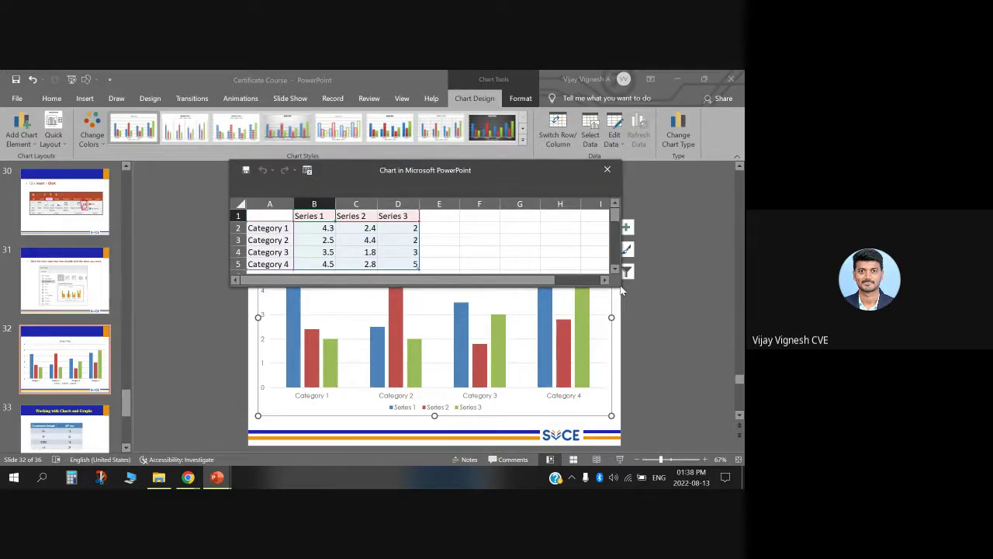
mouse_move(475, 174)
mouse_down()
mouse_move(476, 288)
mouse_move(470, 164)
mouse_move(497, 207)
mouse_move(474, 174)
mouse_move(478, 182)
mouse_up()
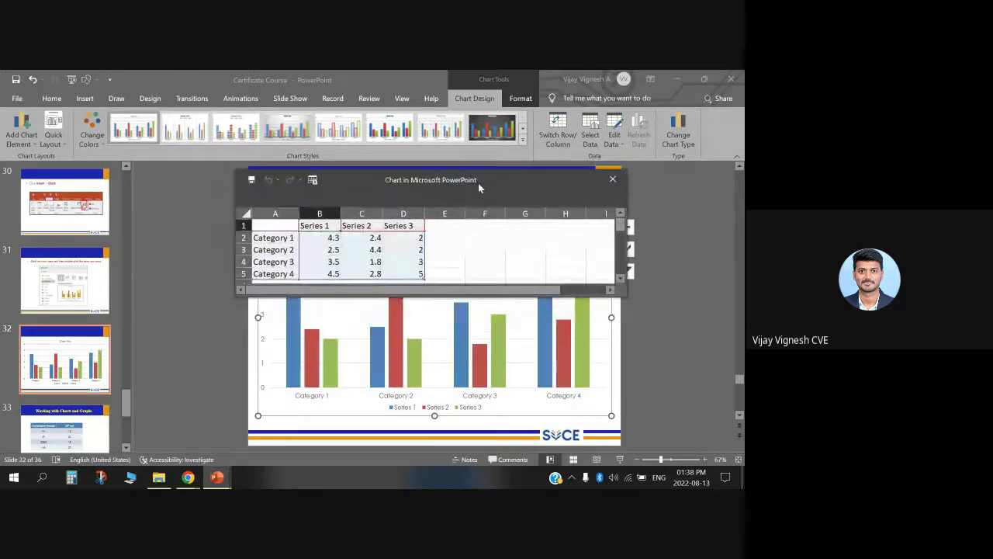
drag(626, 242, 558, 245)
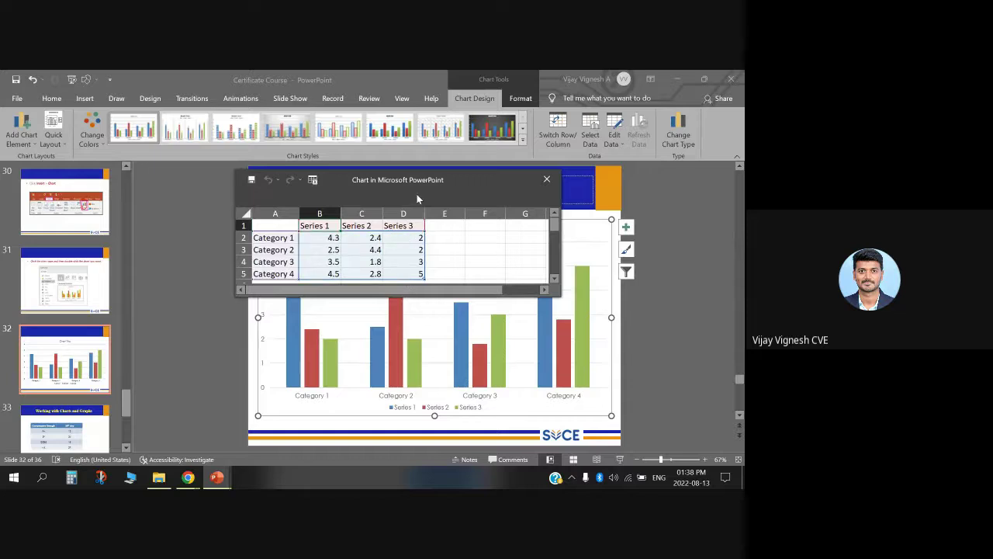
drag(417, 194, 421, 169)
drag(420, 273, 406, 302)
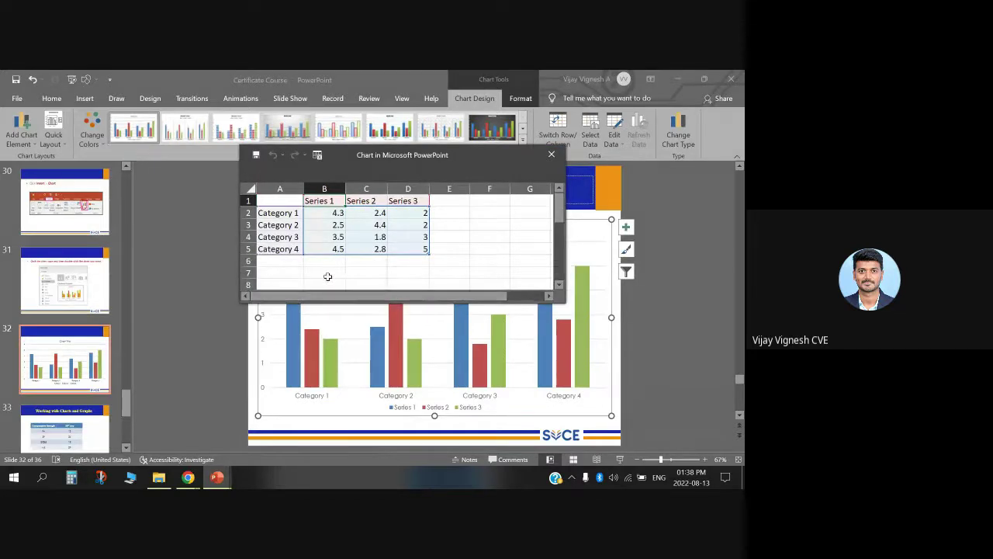
- Try limiting the chart's data range to Series 1, then extend it back through Series 2 and Series 3
click(281, 214)
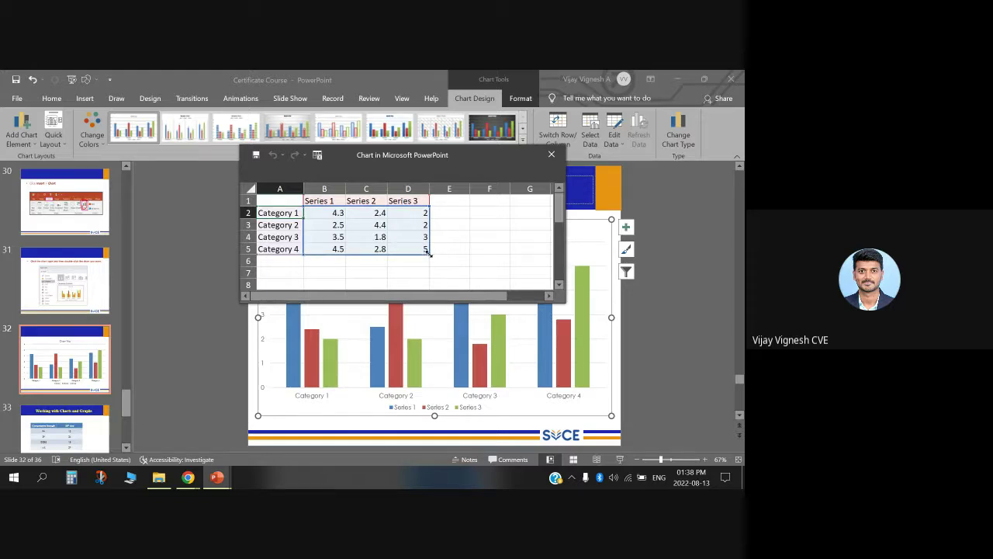
drag(423, 252, 352, 249)
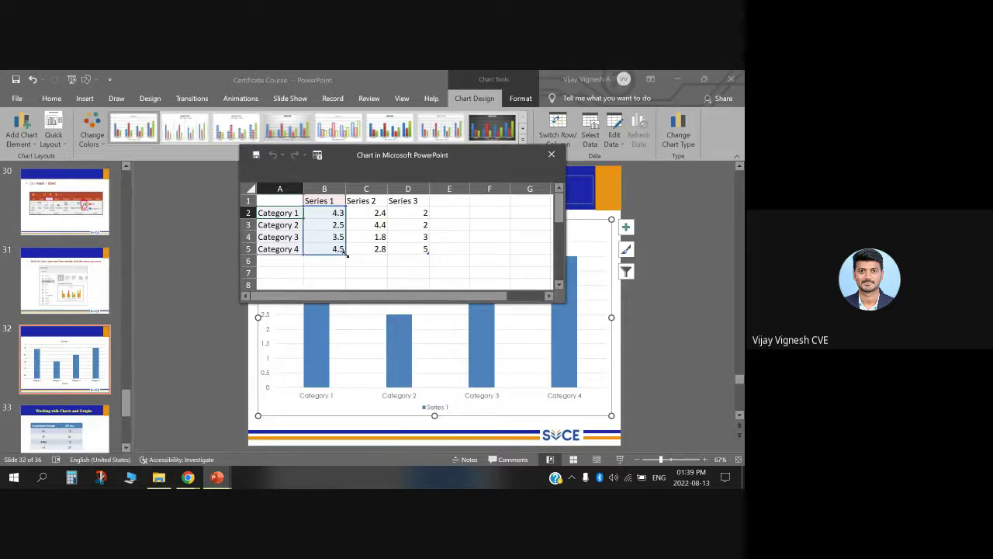
drag(350, 255, 381, 260)
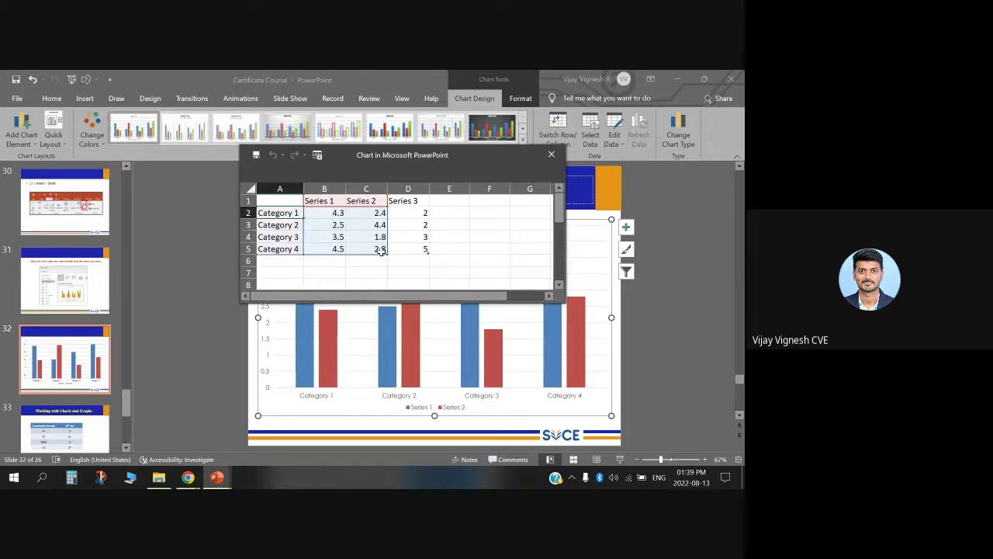
drag(381, 261, 420, 253)
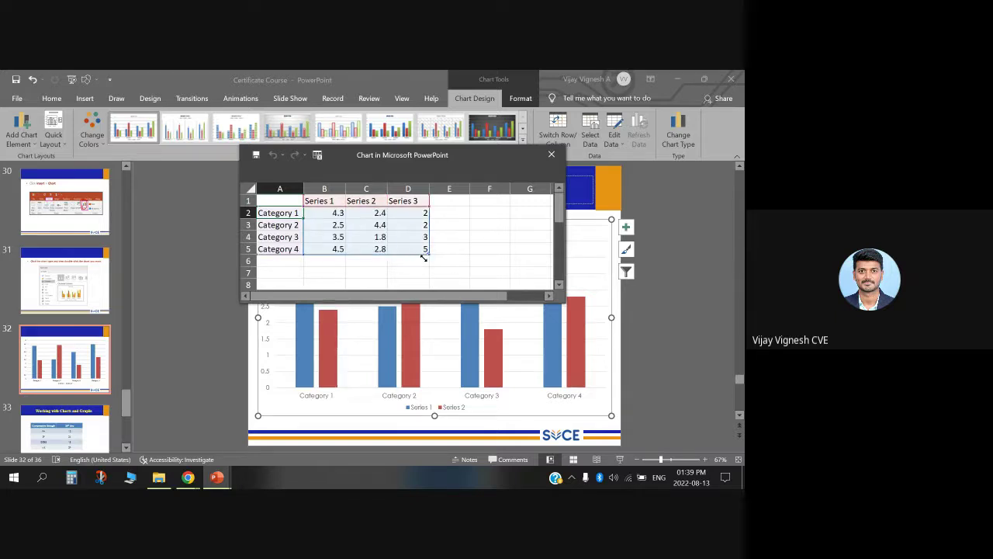
- Extend the chart's data range to column E and name the added series "Series 4"
drag(424, 258, 454, 259)
click(448, 201)
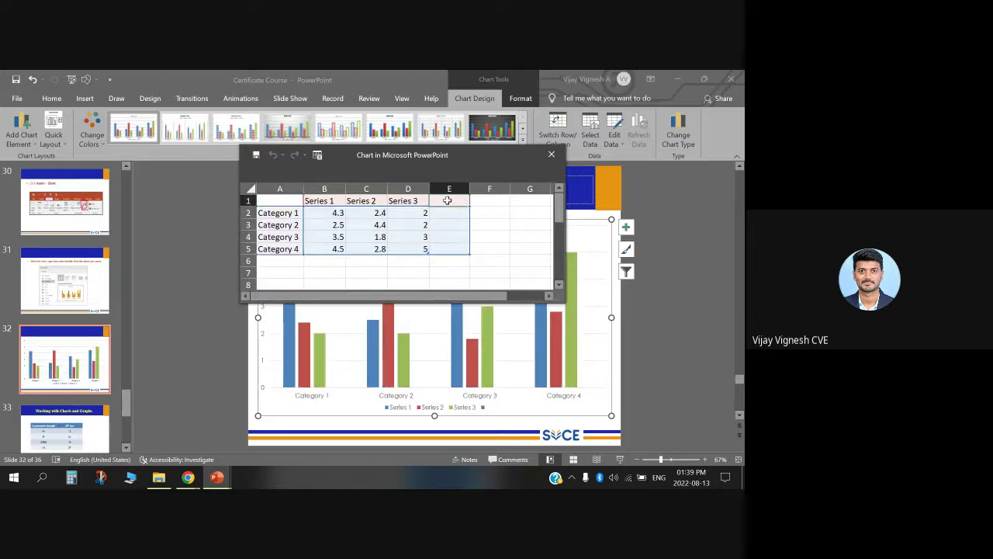
text(Se)
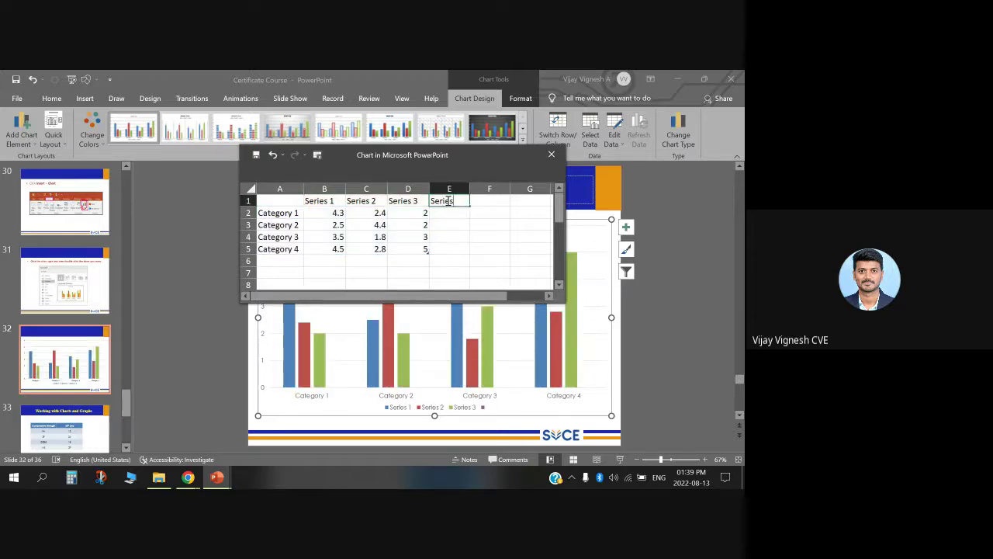
text(ries)
key(Return)
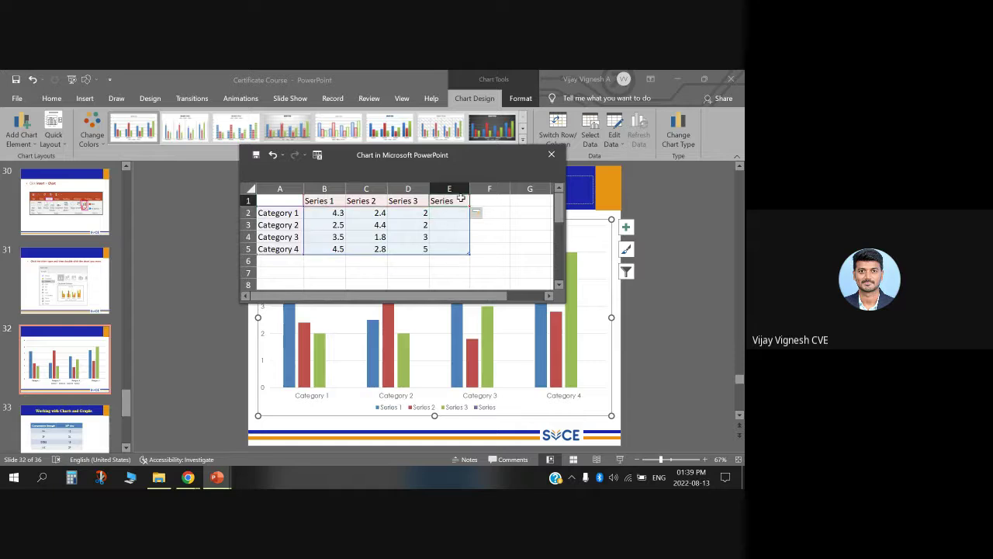
double_click(461, 200)
text(4)
key(Return)
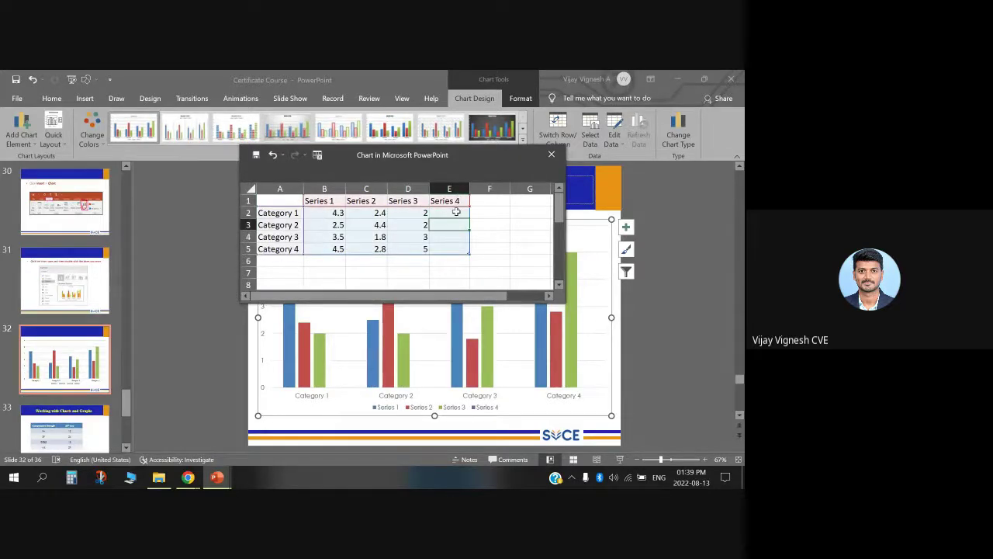
- Enter the Series 4 values 2, 2 and 3 for Category 1, Category 2 and Category 3
text(2)
key(Return)
text(2)
key(Return)
text(3)
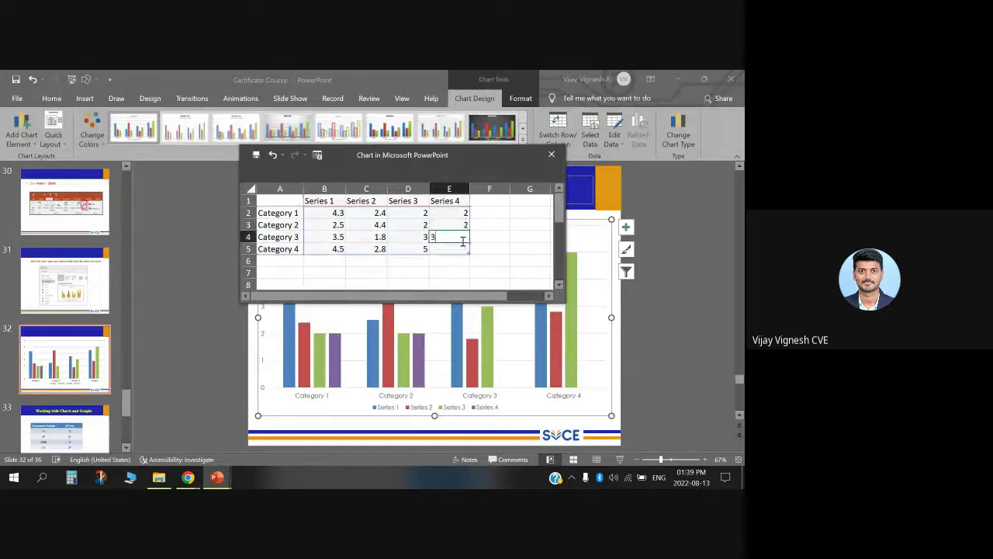
key(Return)
key(Right)
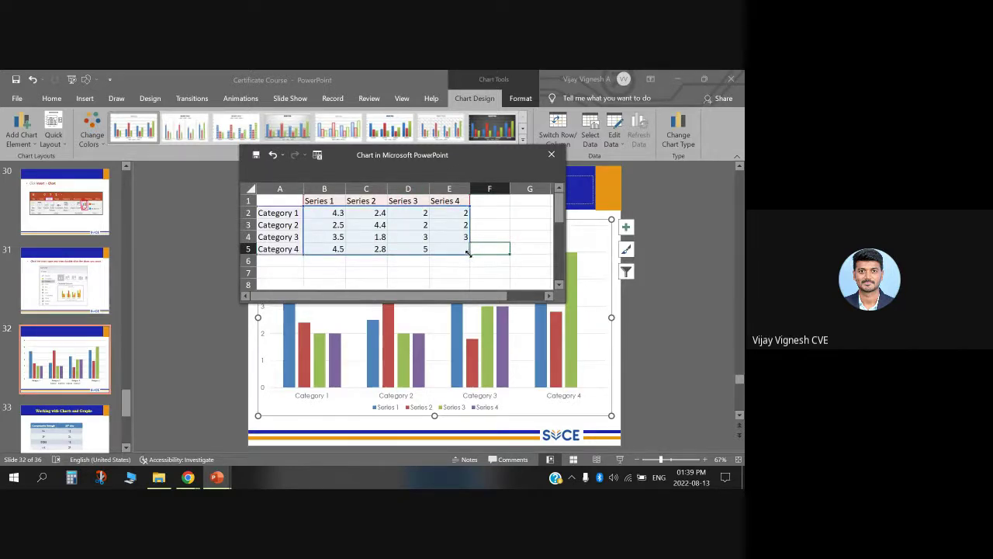
- Limit the chart's data range to Series 1 and set its Category 1 value to 120
drag(469, 257, 346, 254)
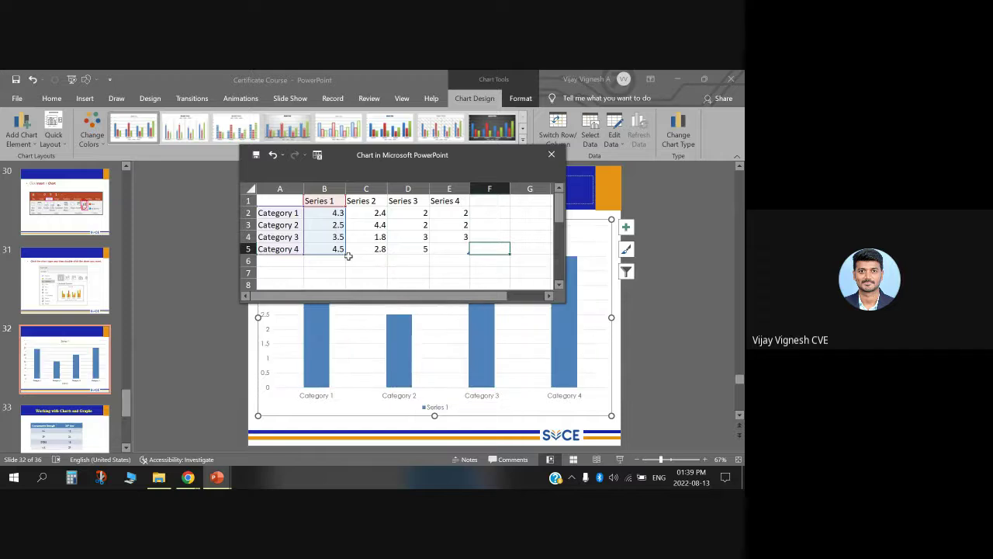
click(337, 213)
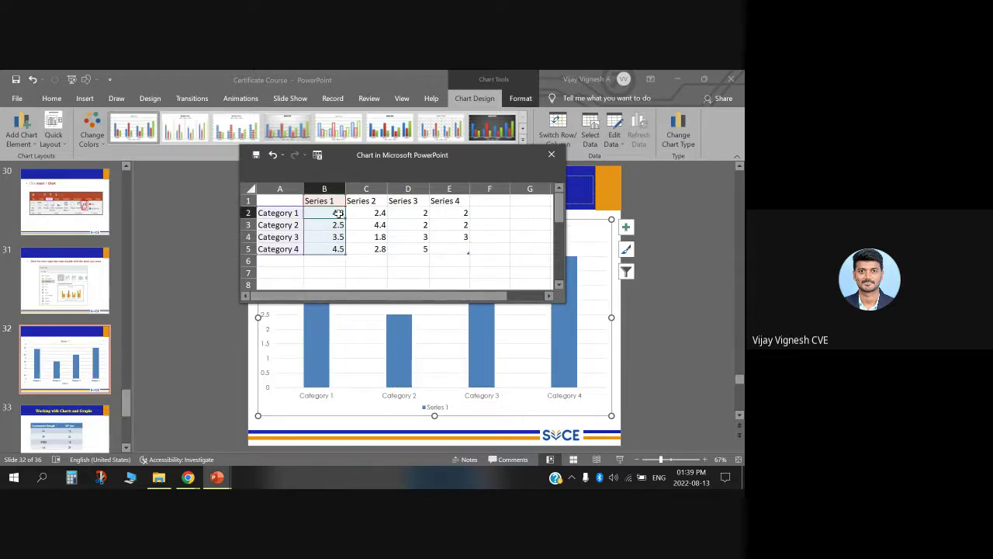
key(BackSpace)
text(120)
key(Return)
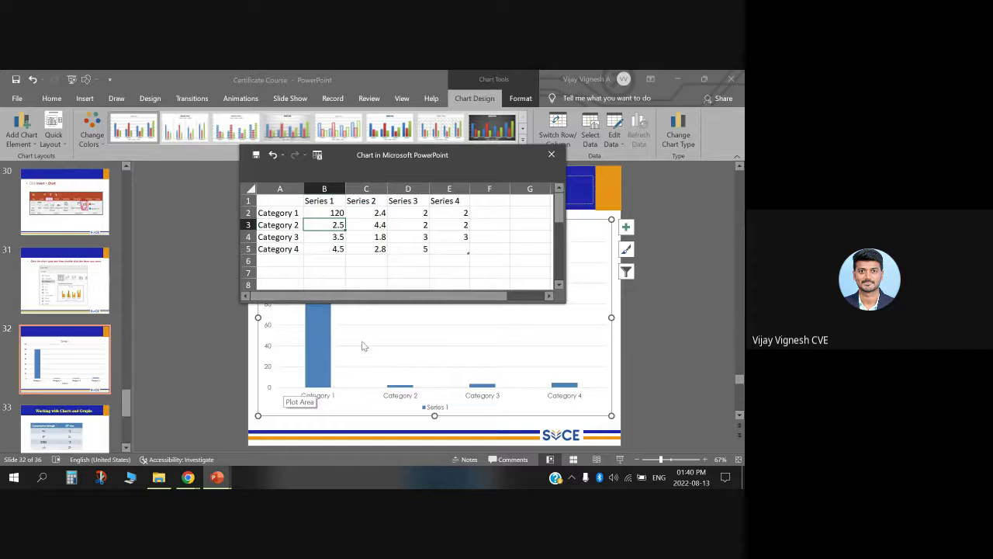
- Rename the chart's four categories as Mix 1, Mix 2, Mix 3 and Mix 4
click(297, 212)
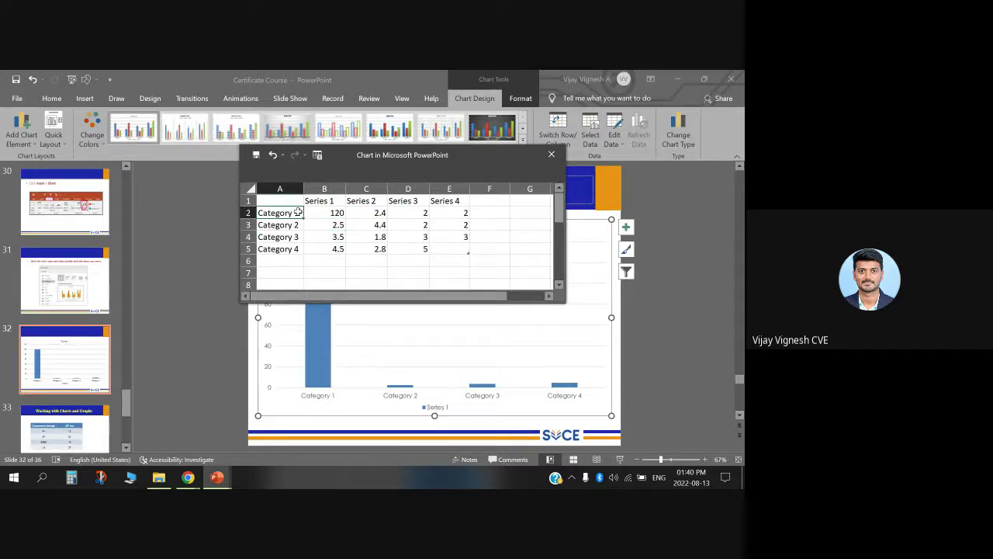
text(Mix)
click(281, 224)
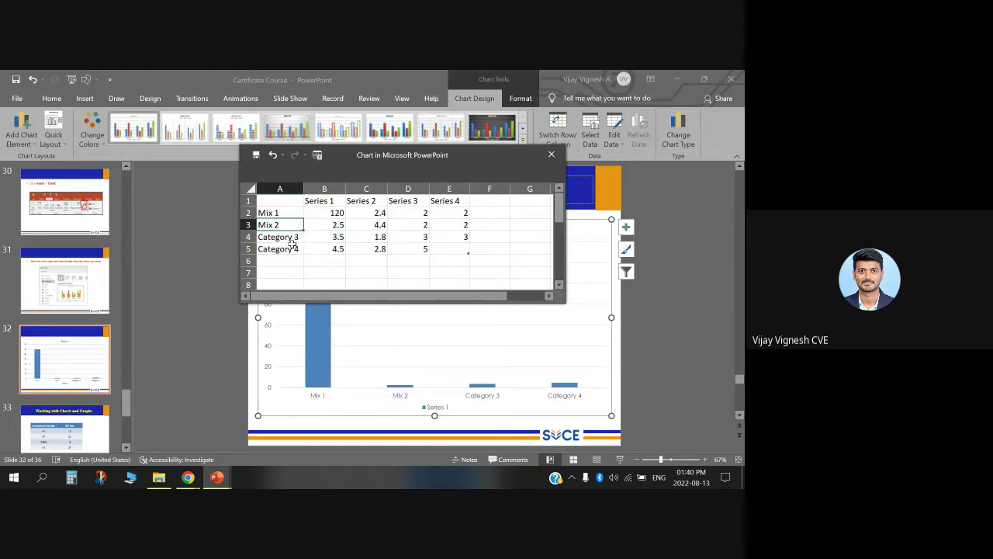
click(296, 238)
text(Mix)
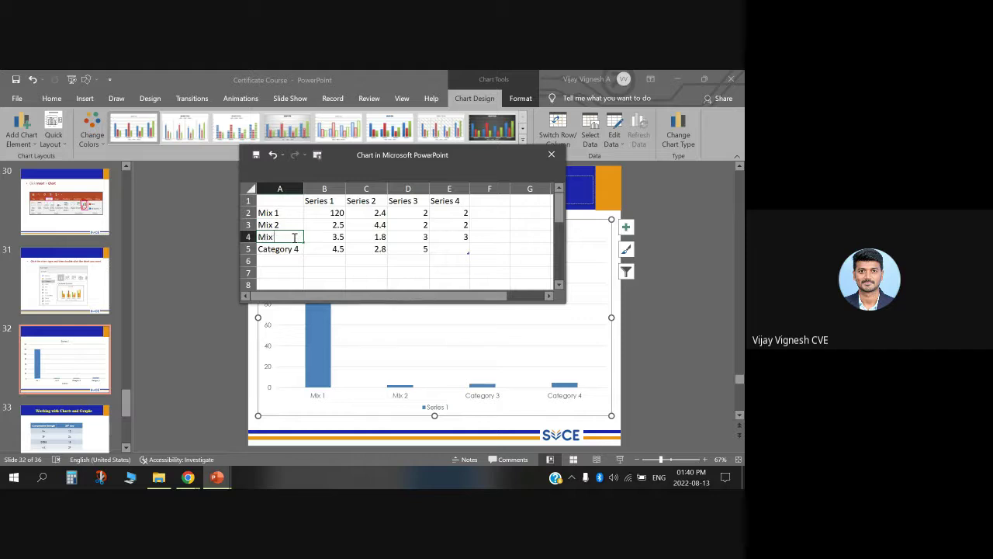
click(291, 246)
text(Mix)
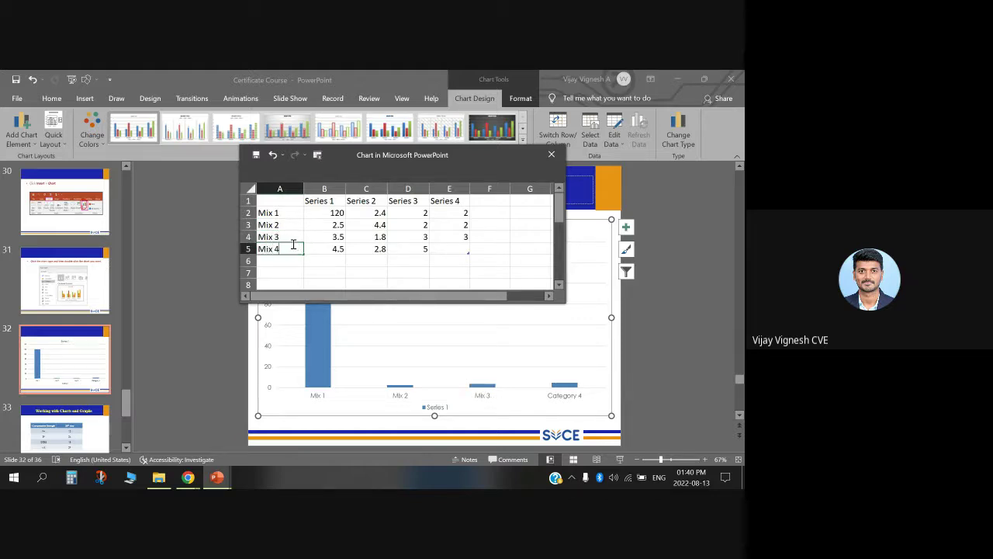
click(349, 233)
- Rename Series 1 as "Compressive Strength" and widen column B to fit the name
scroll(315, 212, down, 1)
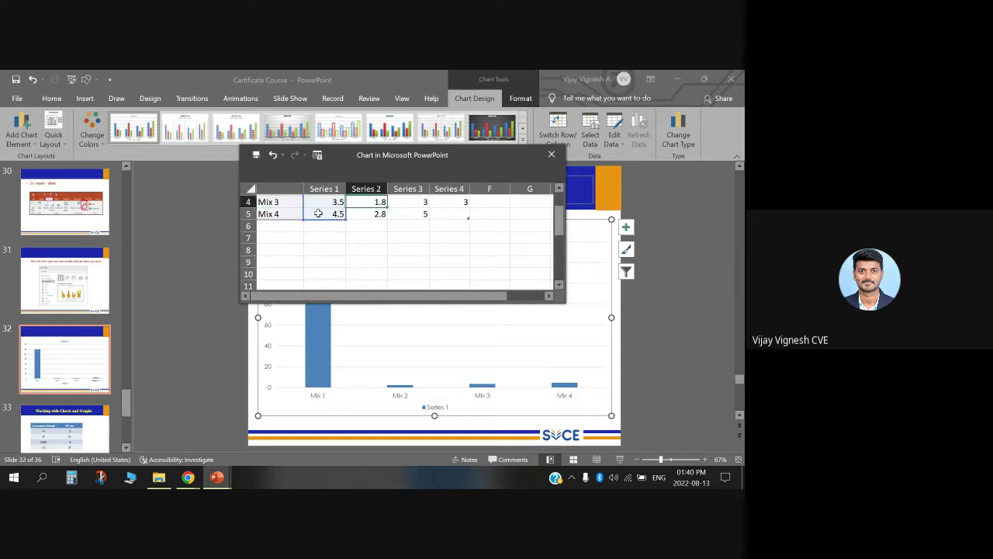
scroll(344, 259, up, 2)
click(327, 202)
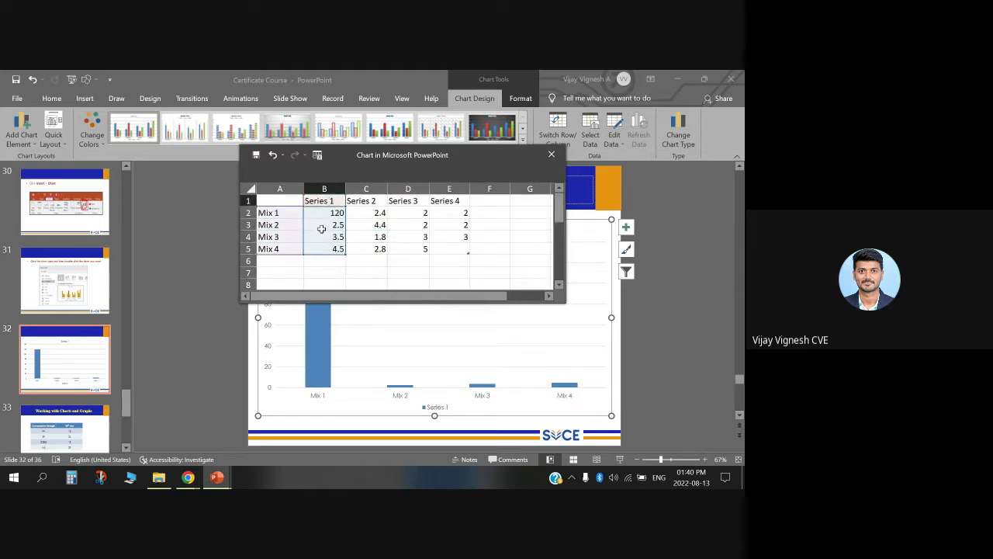
text(Compr)
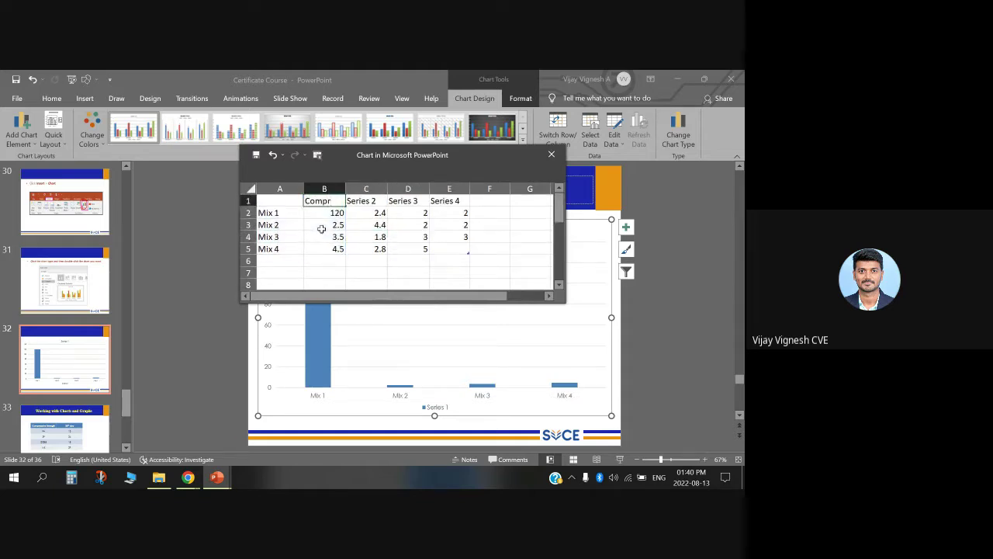
text(essive Strength)
click(315, 227)
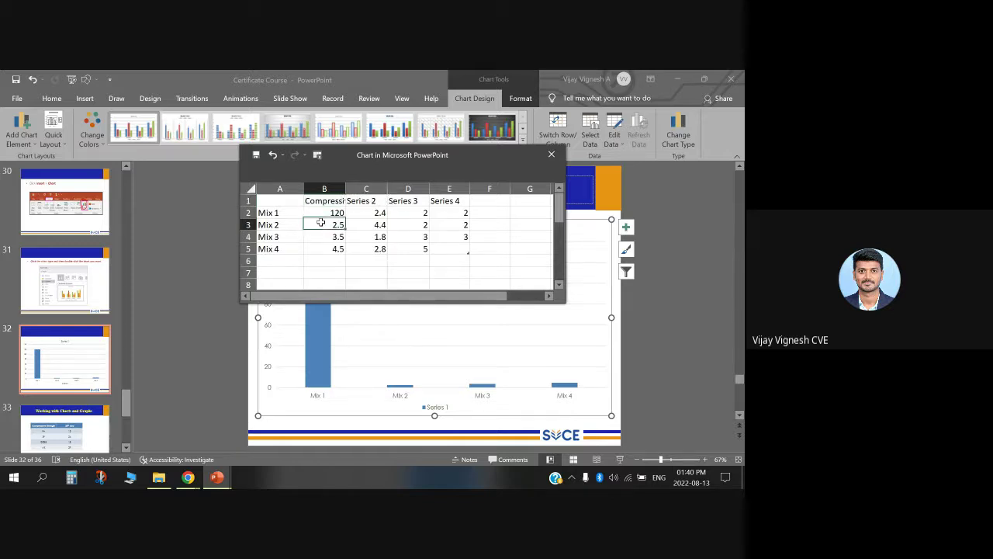
double_click(345, 189)
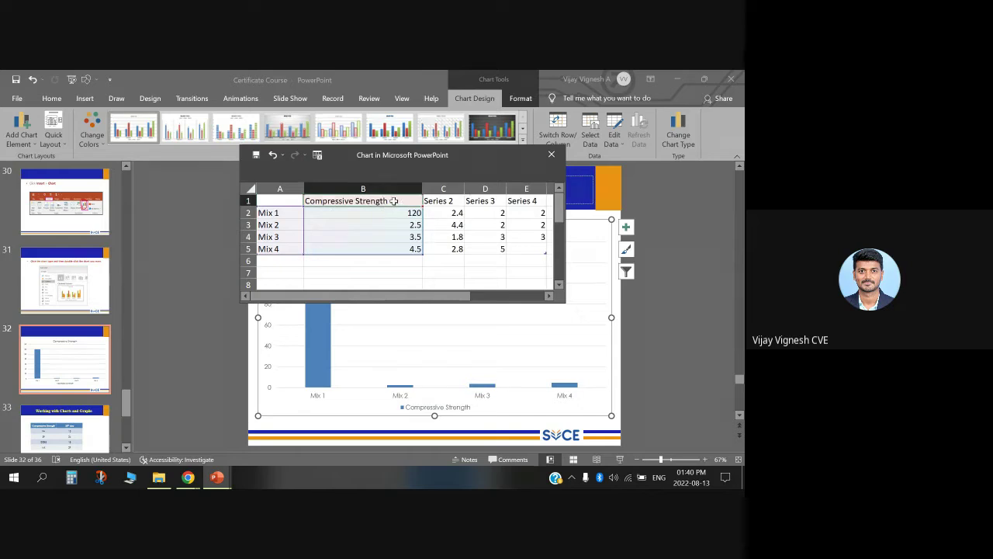
- Extend the series name to "Compressive Strength (7th day)" and narrow column B
double_click(393, 200)
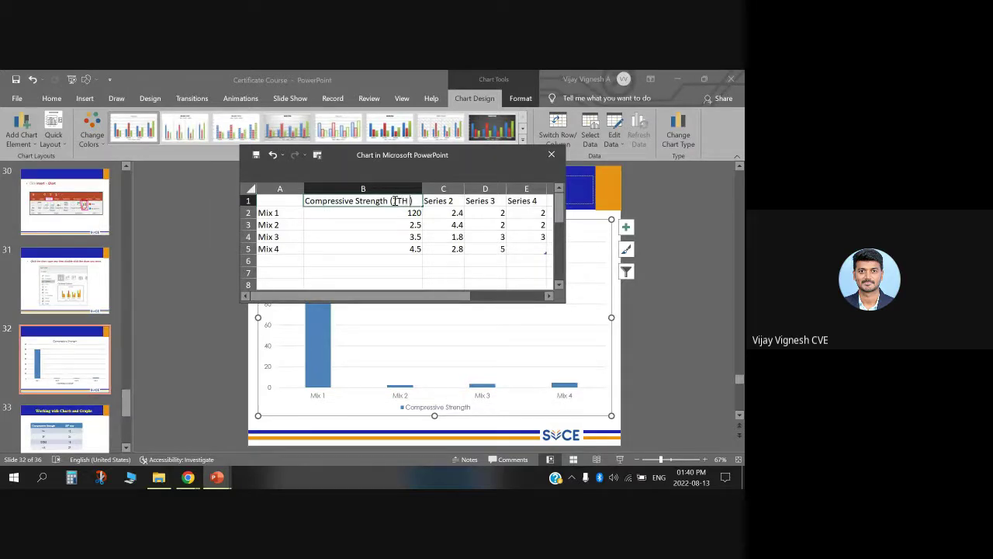
text(7th day)
click(402, 223)
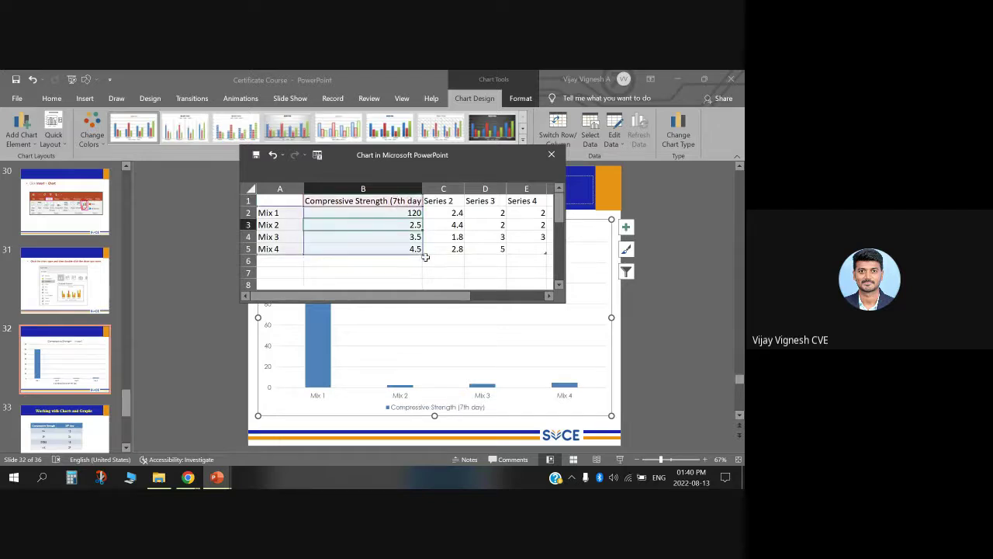
drag(413, 188, 378, 188)
- Enter the compressive strength values 10, 9, 8 and 7 for Mix 1 to Mix 4
click(361, 212)
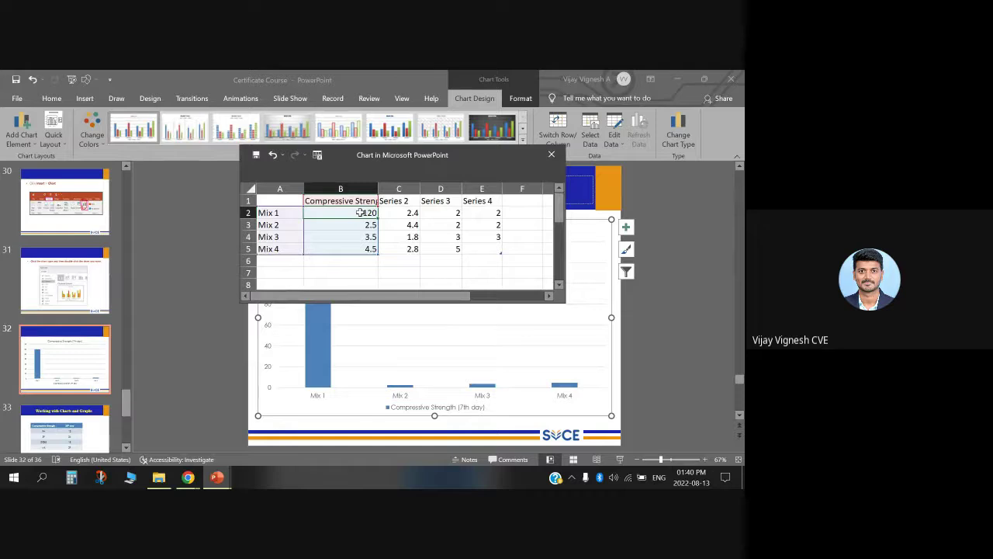
text(10)
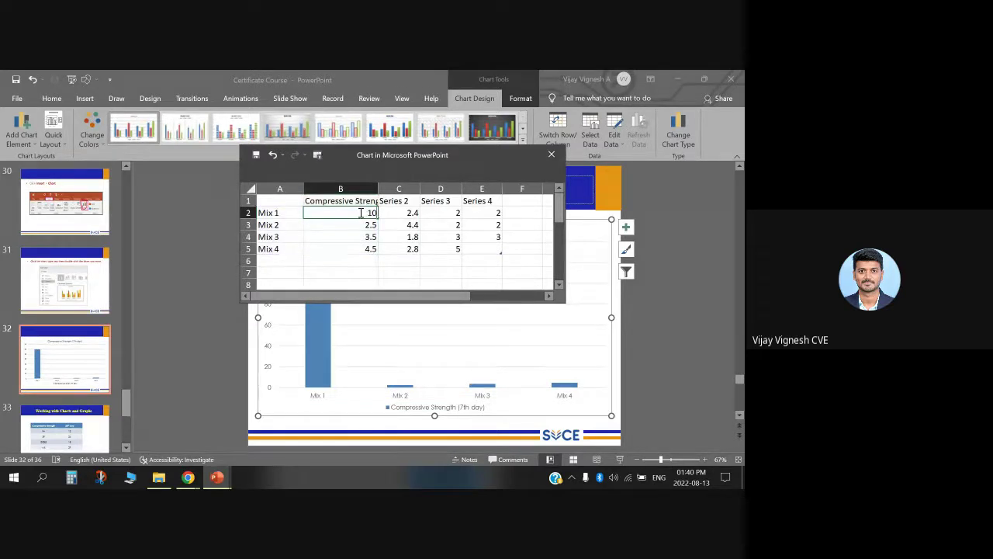
key(Return)
text(9)
key(Return)
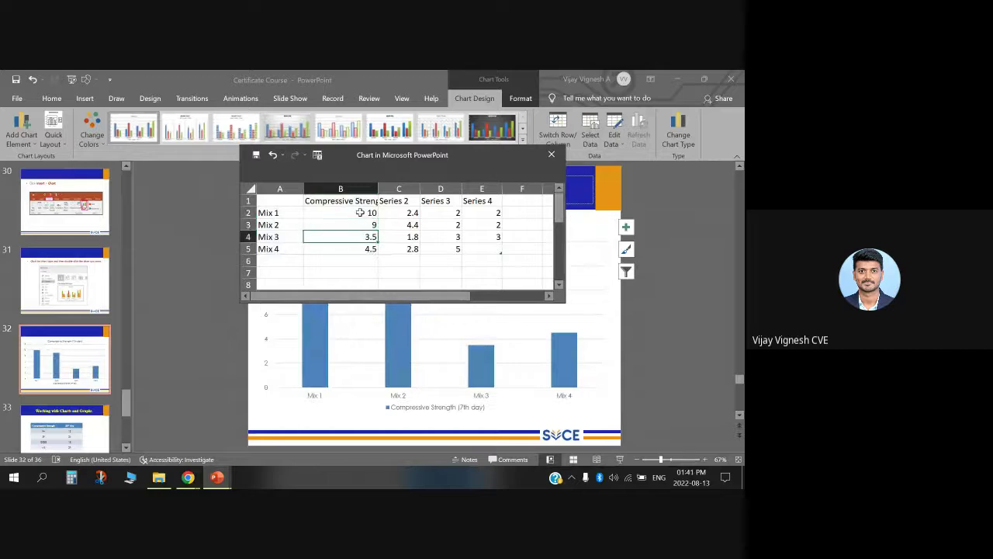
text(8)
key(Return)
text(7)
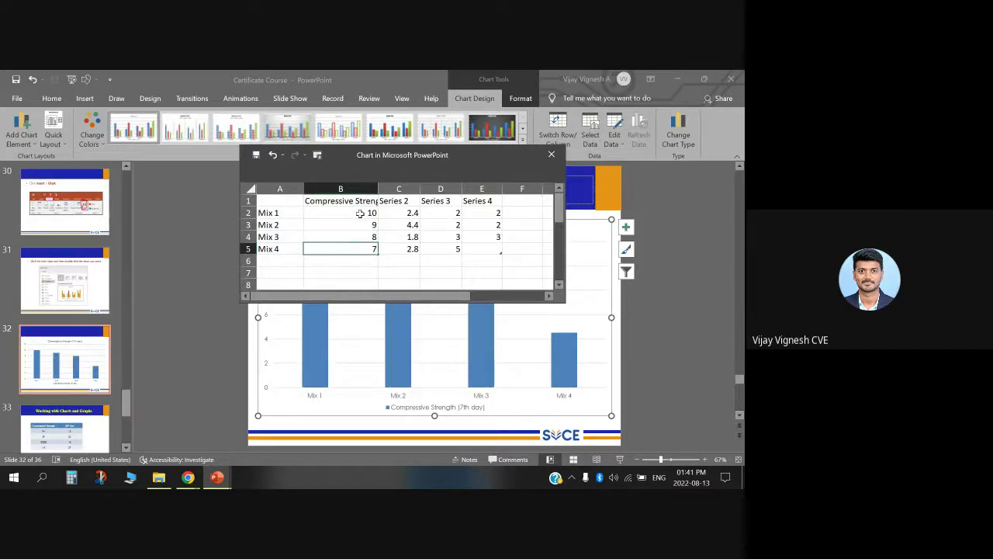
click(411, 237)
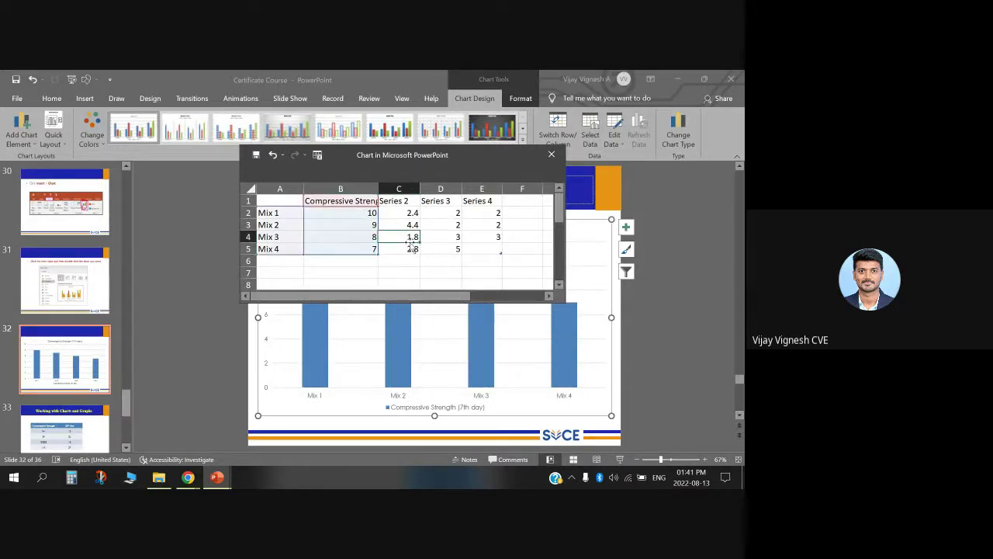
- Change the compressive strength values to 4 for Mix 2, 6 for Mix 3 and 8 for Mix 1
click(374, 225)
text(4)
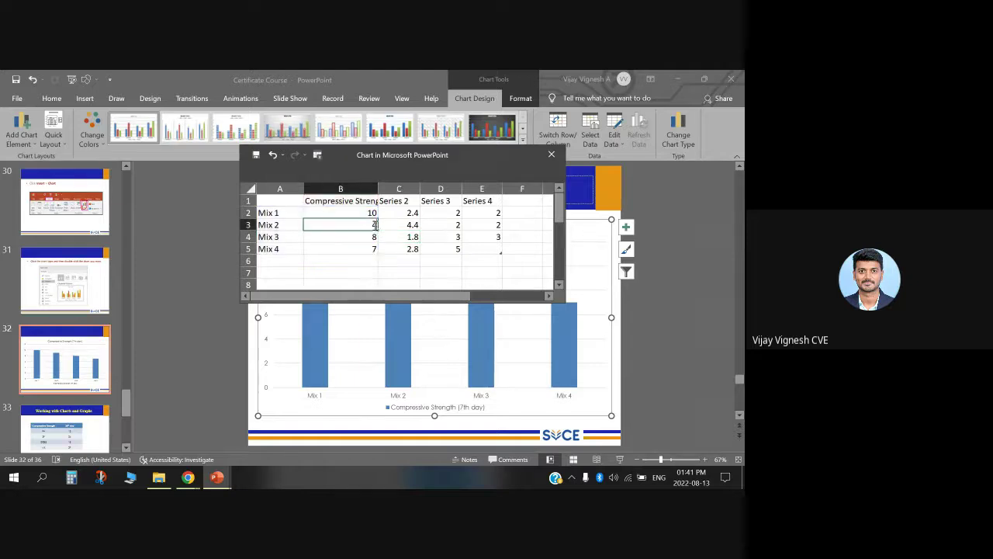
key(Return)
text(6)
key(Return)
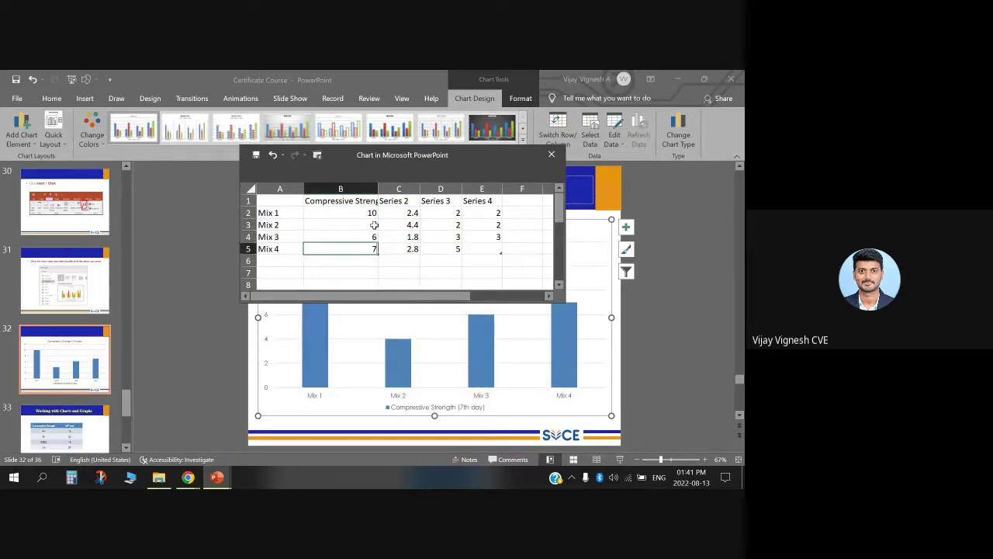
key(ctrl+shift+Up)
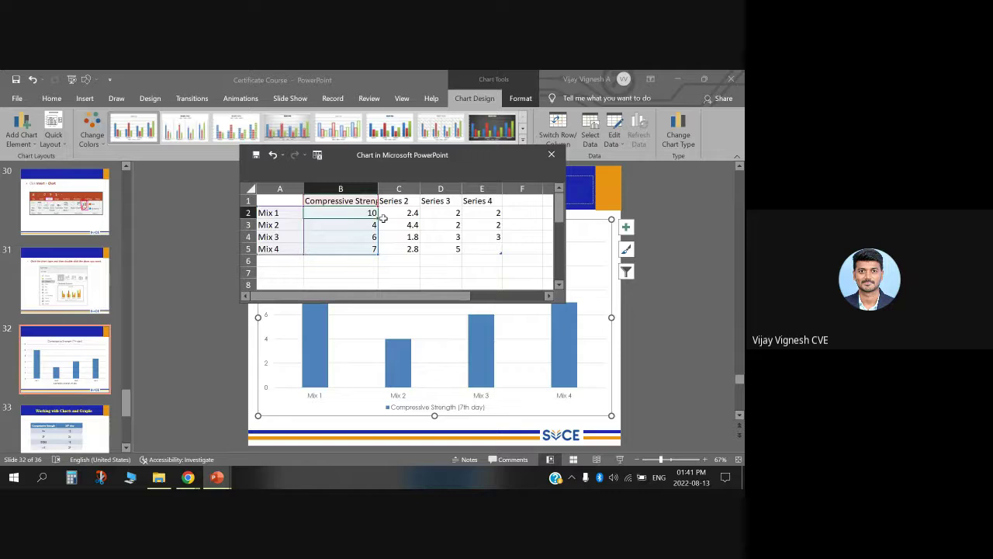
text(8)
click(411, 240)
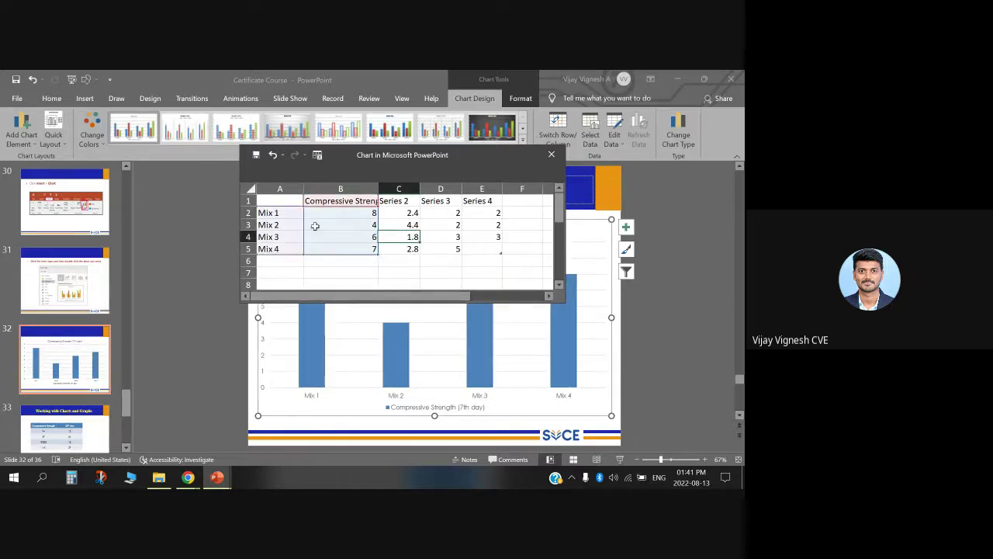
- Close the chart's data sheet and narrow the slide thumbnail pane
drag(284, 211, 344, 248)
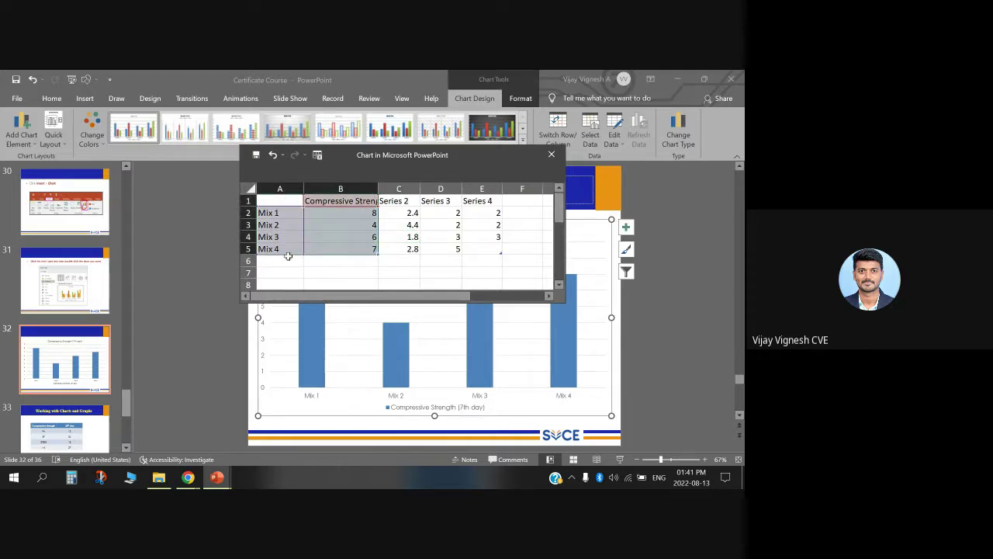
ctrl+click(344, 202)
click(550, 156)
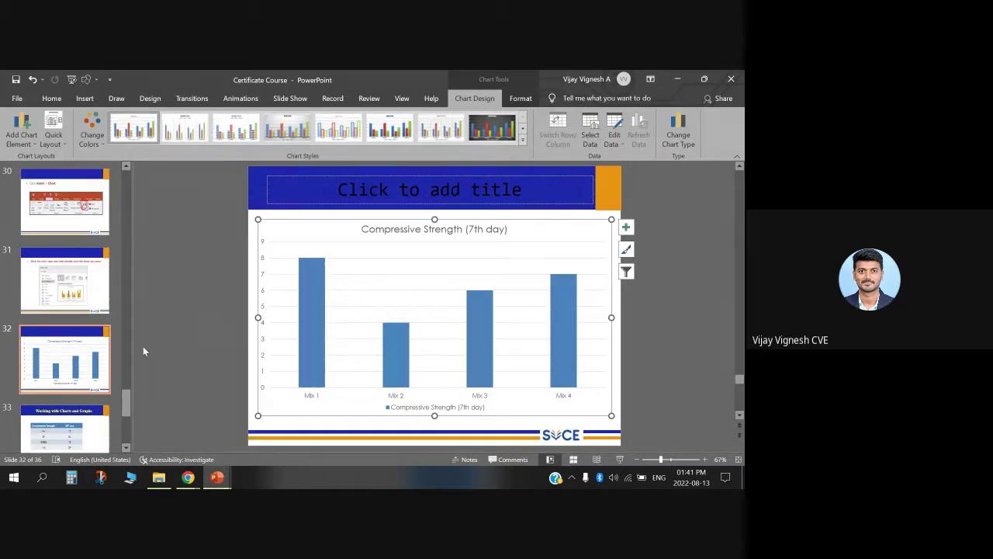
drag(133, 337, 107, 335)
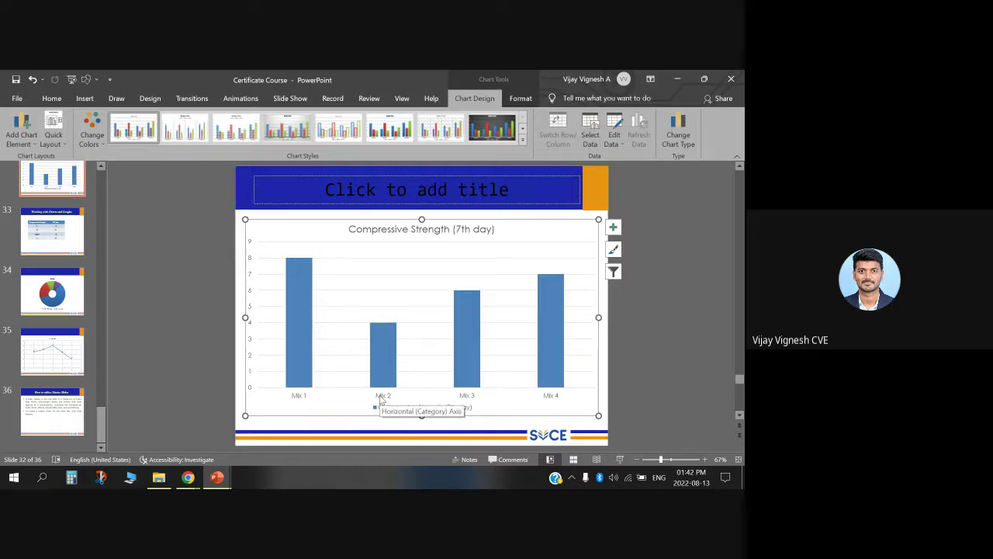
click(299, 400)
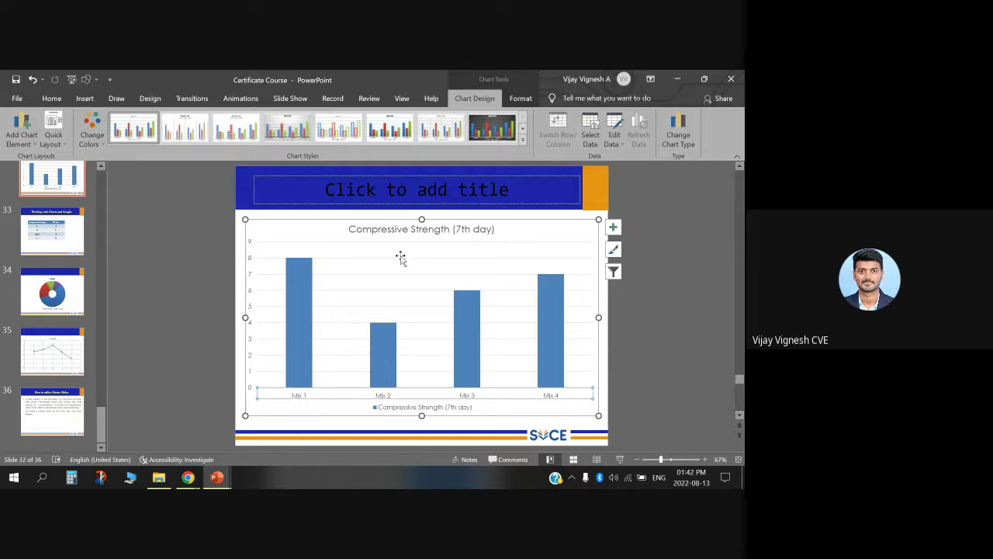
click(417, 229)
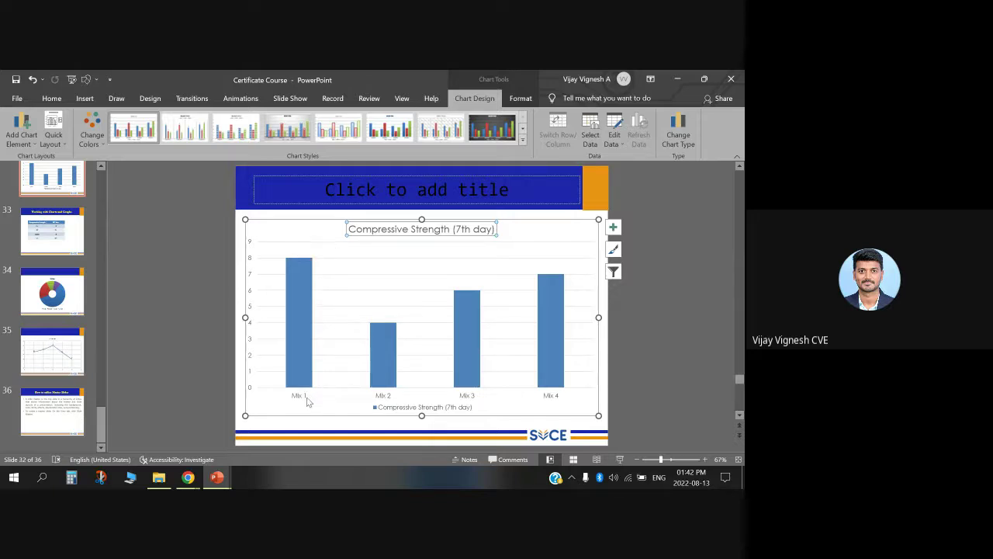
click(300, 230)
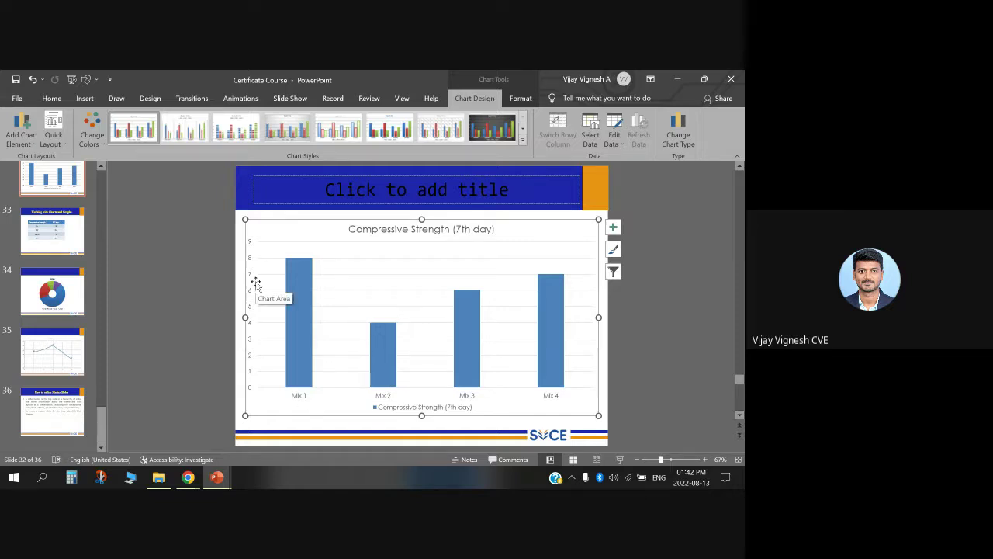
- Format the chart title in the Abadi font, dark red, at size 20
click(357, 232)
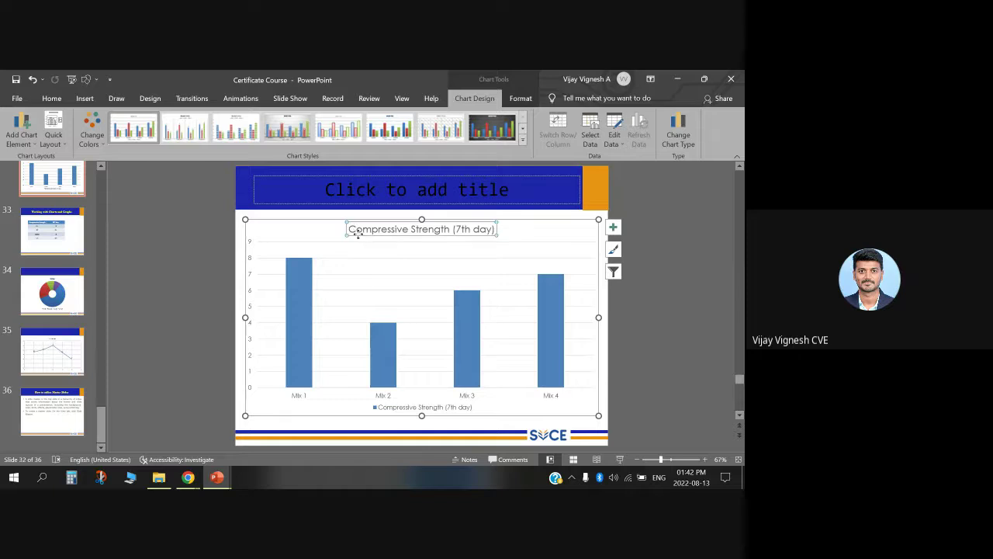
click(372, 229)
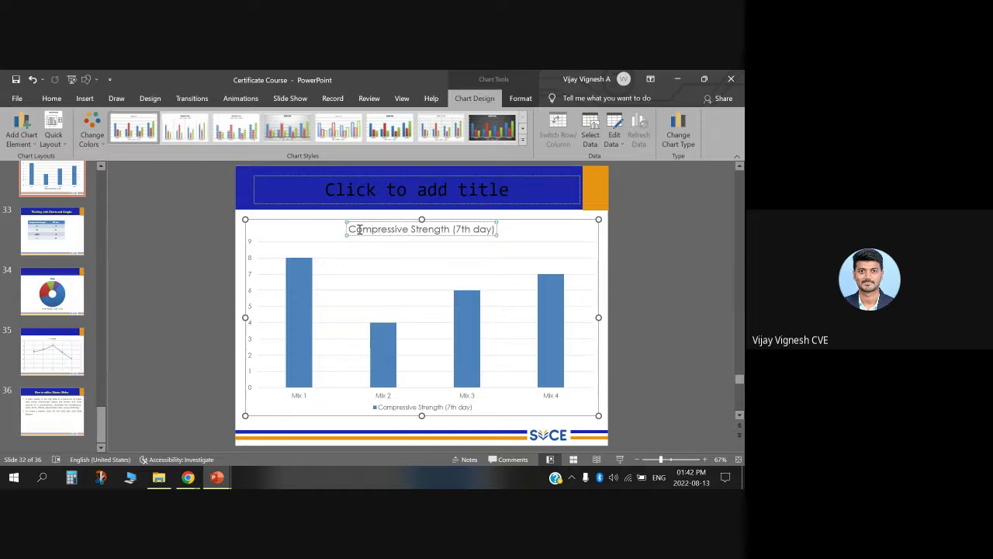
triple_click(359, 230)
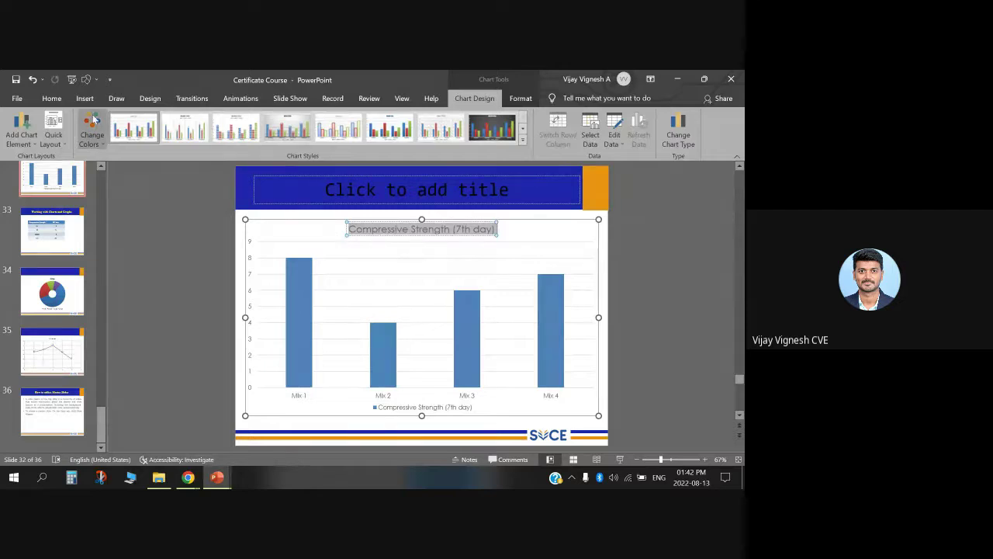
click(51, 98)
click(220, 122)
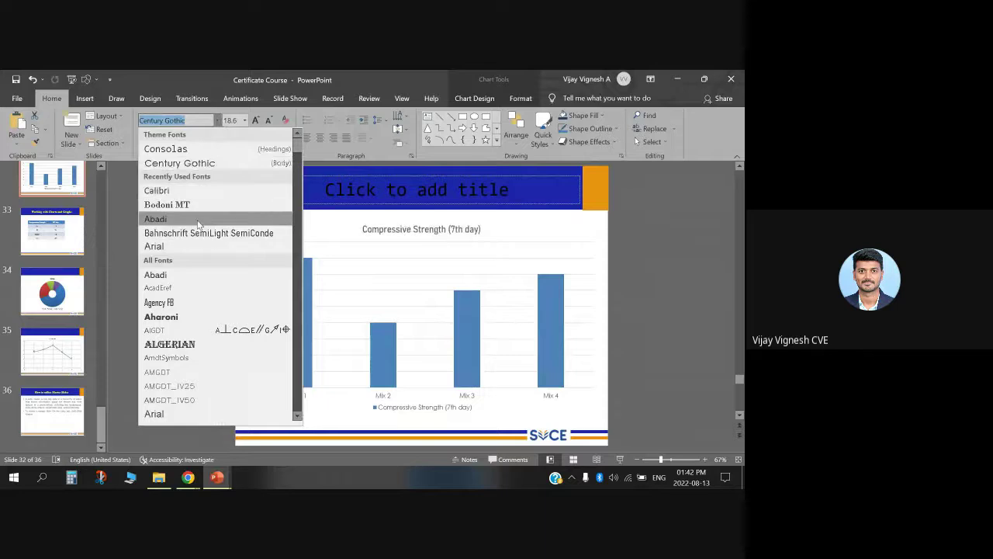
click(191, 273)
click(291, 138)
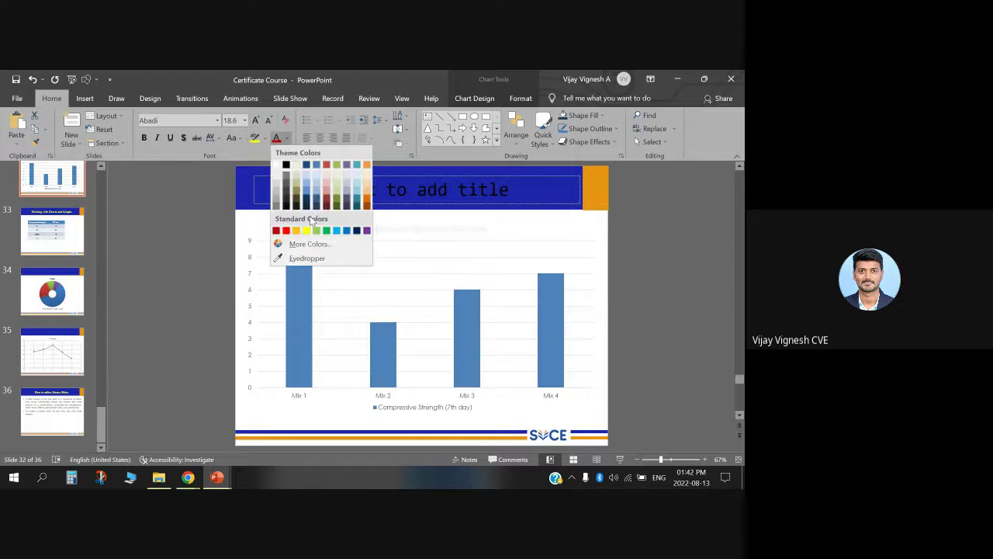
click(278, 221)
click(254, 120)
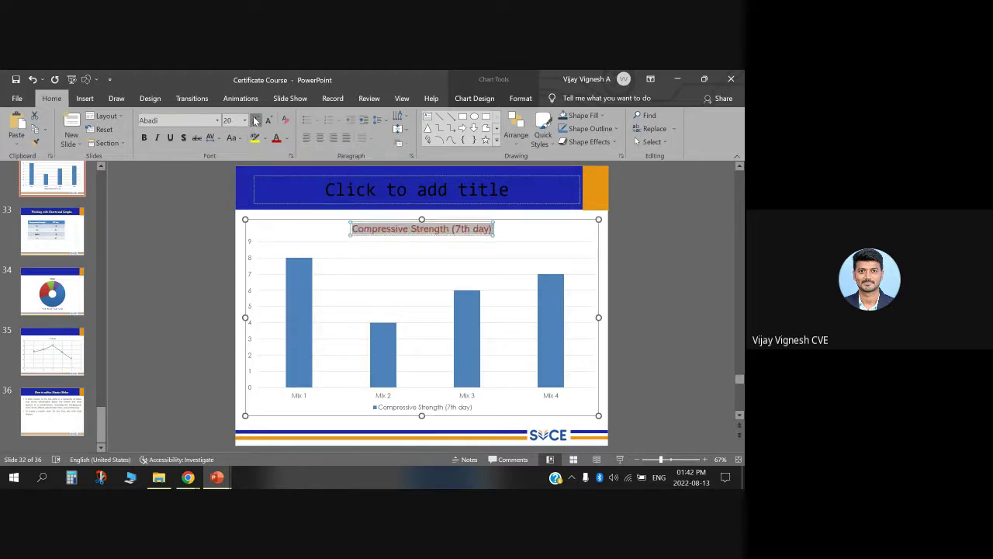
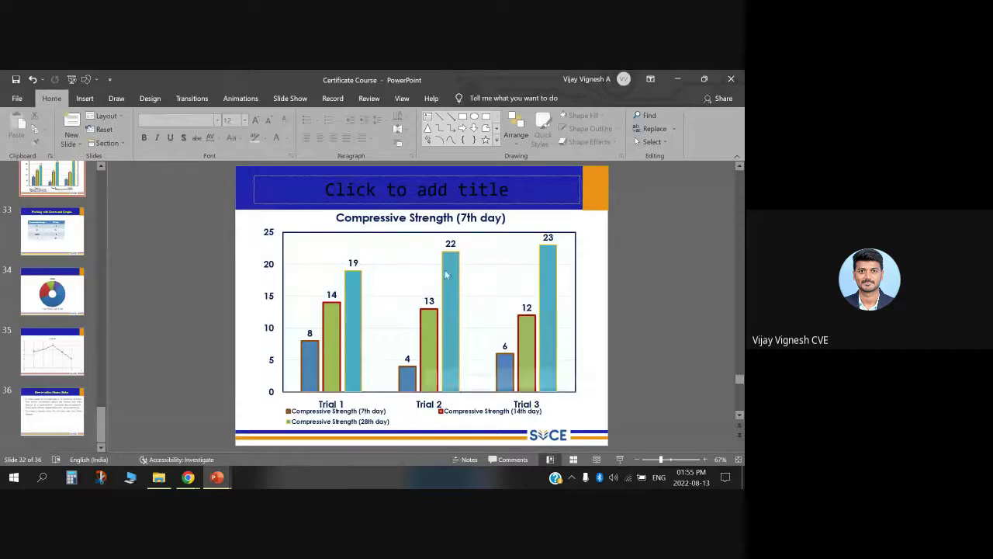
- Give the chart's plot area a rectangular green gradient fill and shift one of its gradient stops to the start
click(508, 250)
right_click(482, 316)
click(468, 324)
right_click(481, 321)
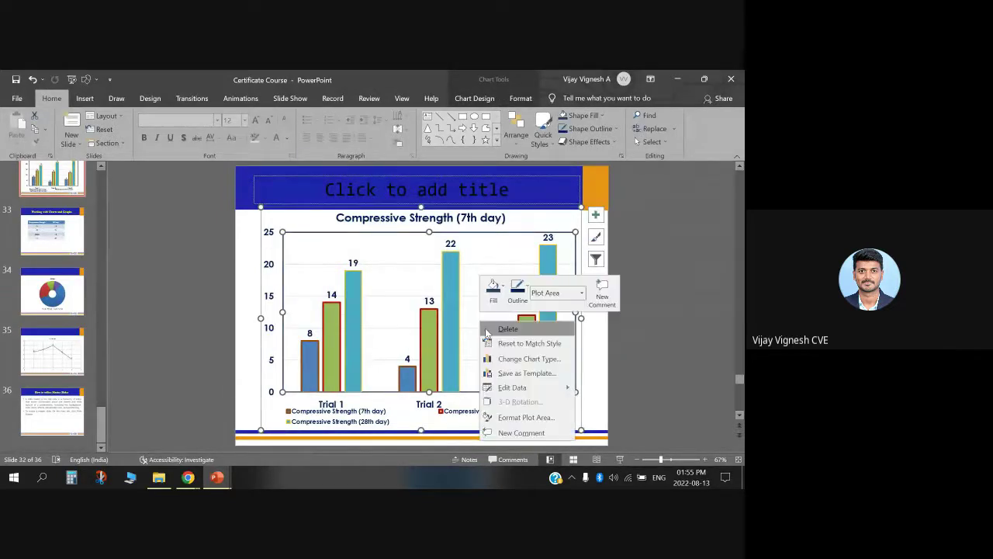
click(473, 261)
right_click(492, 289)
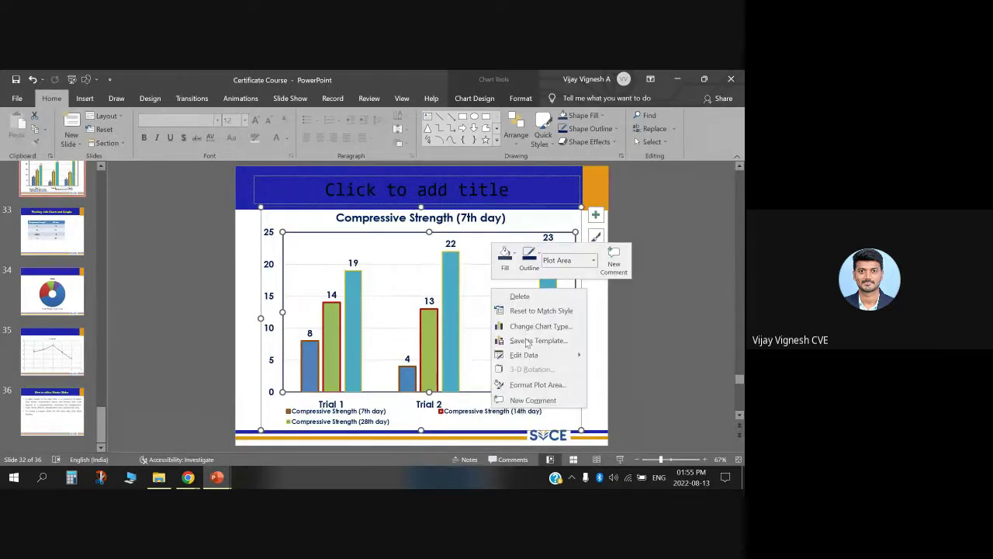
click(538, 385)
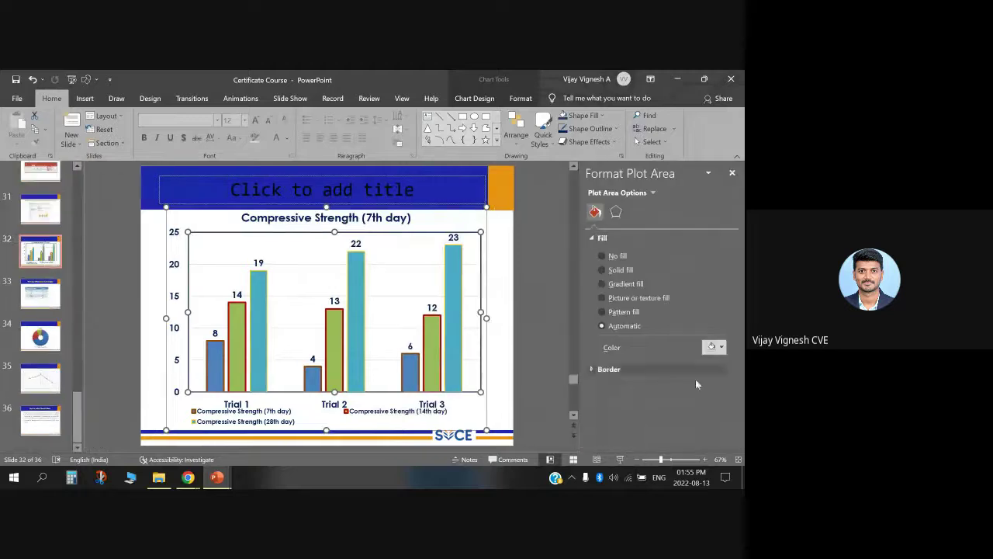
click(608, 270)
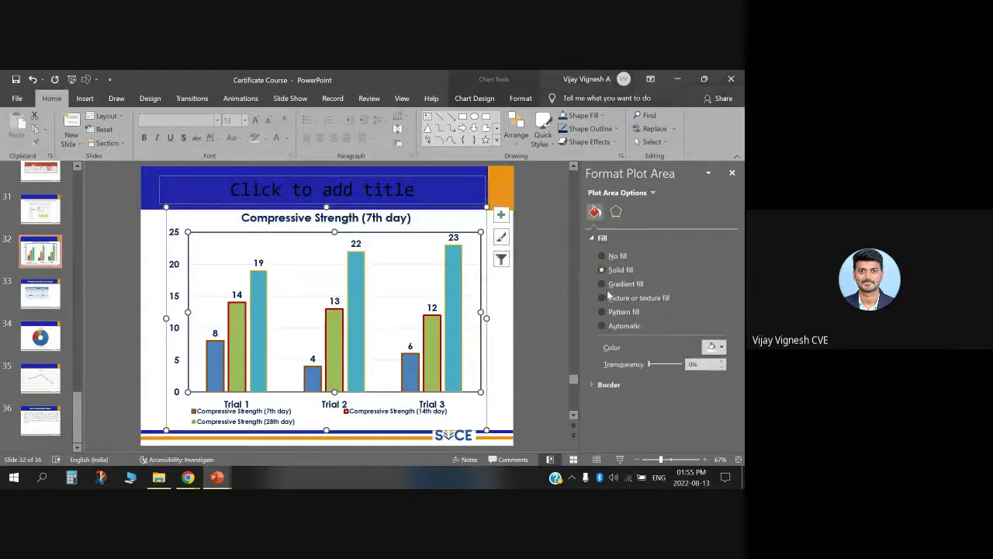
click(603, 284)
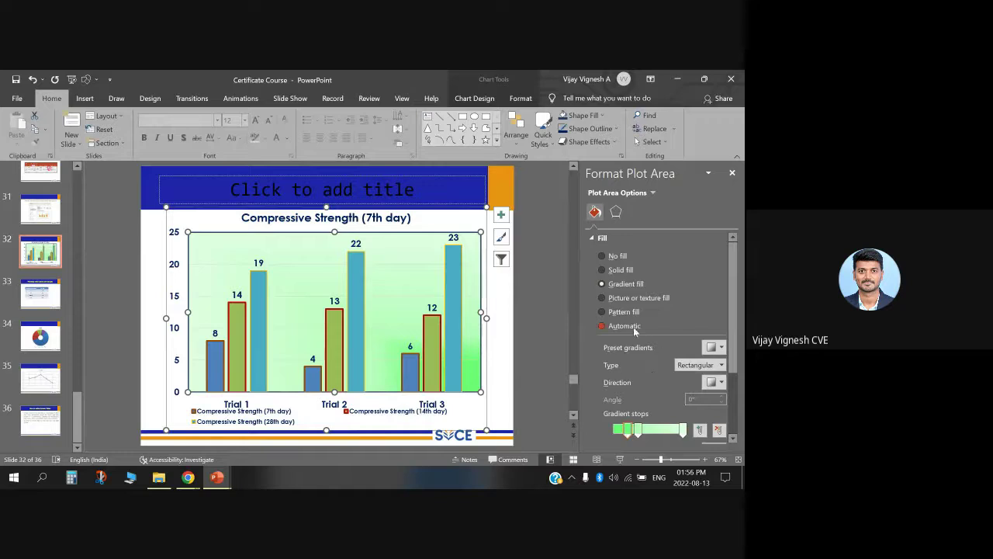
drag(637, 432, 600, 433)
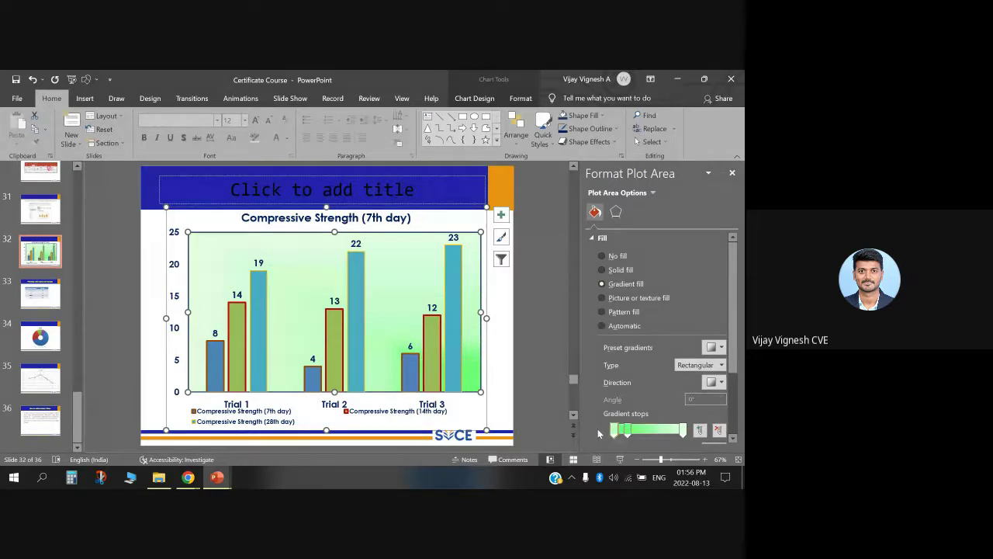
- Fill the plot area with the sunset city skyline picture and set its transparency to 62%
click(603, 298)
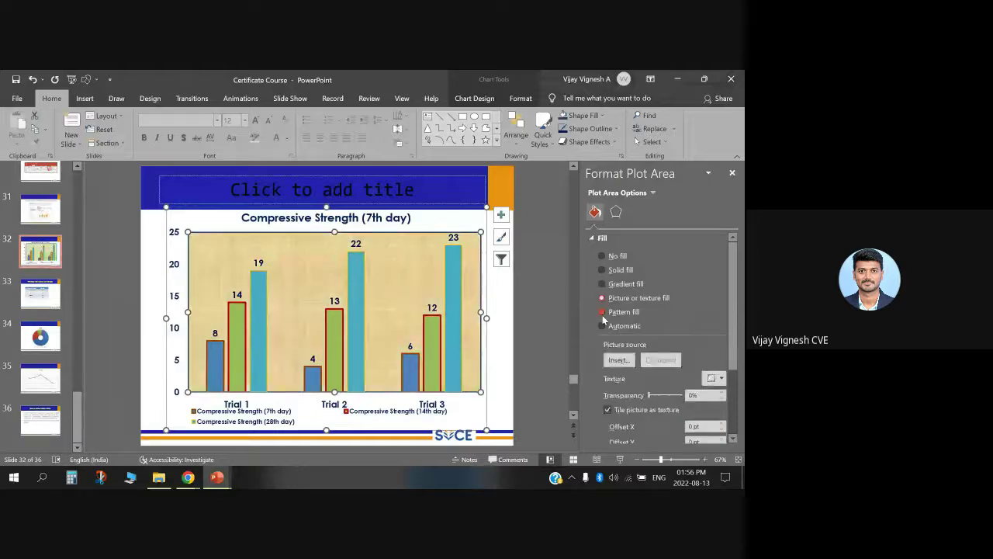
click(618, 360)
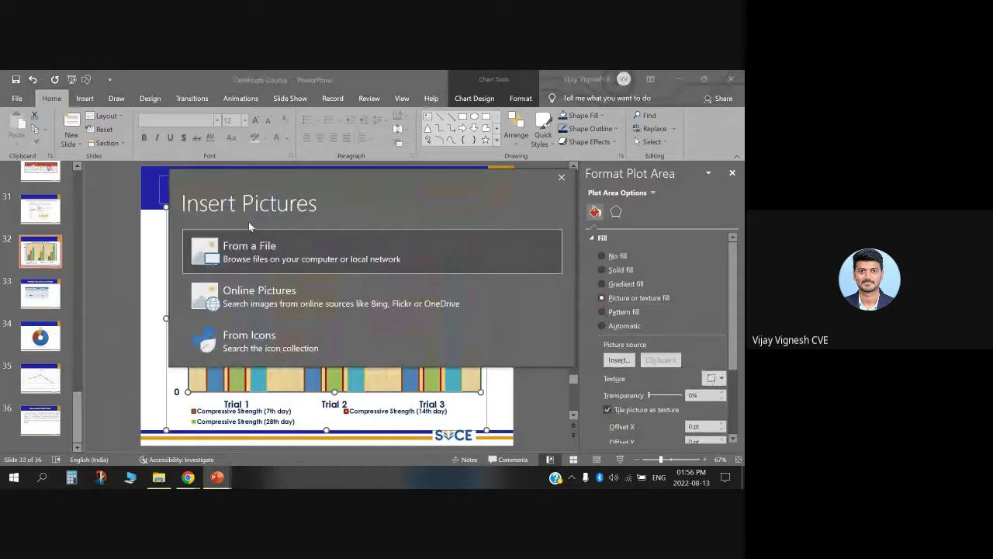
key(Escape)
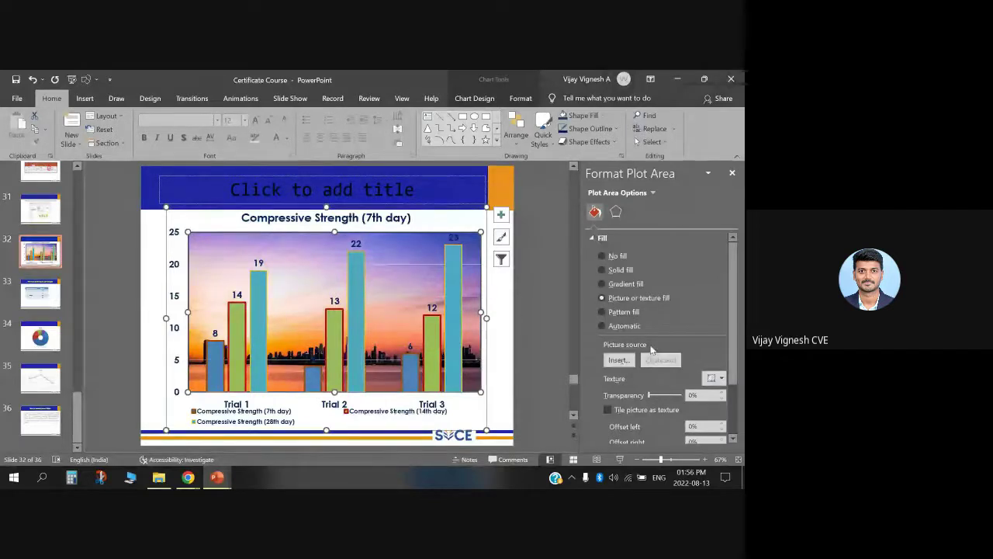
scroll(651, 339, down, 2)
drag(650, 339, 670, 344)
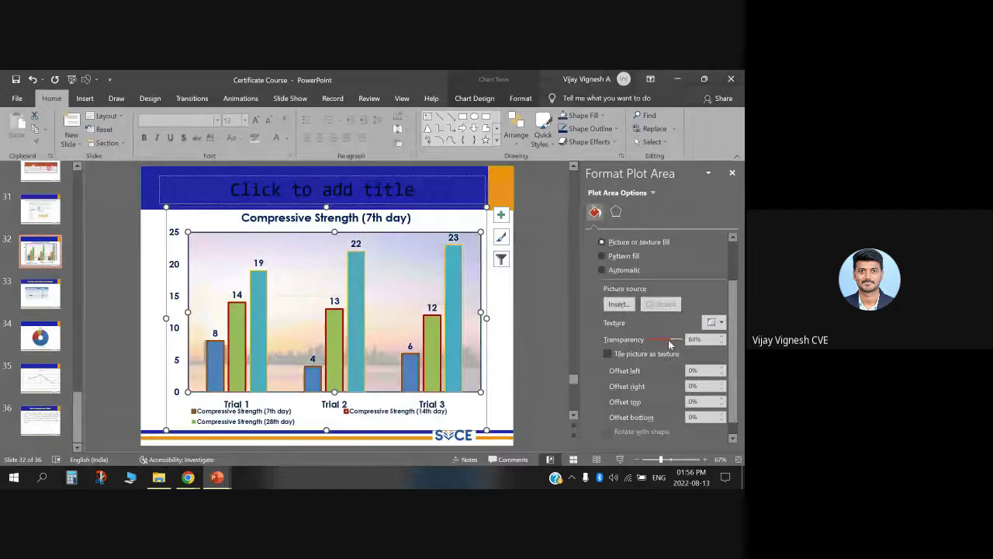
scroll(610, 364, down, 1)
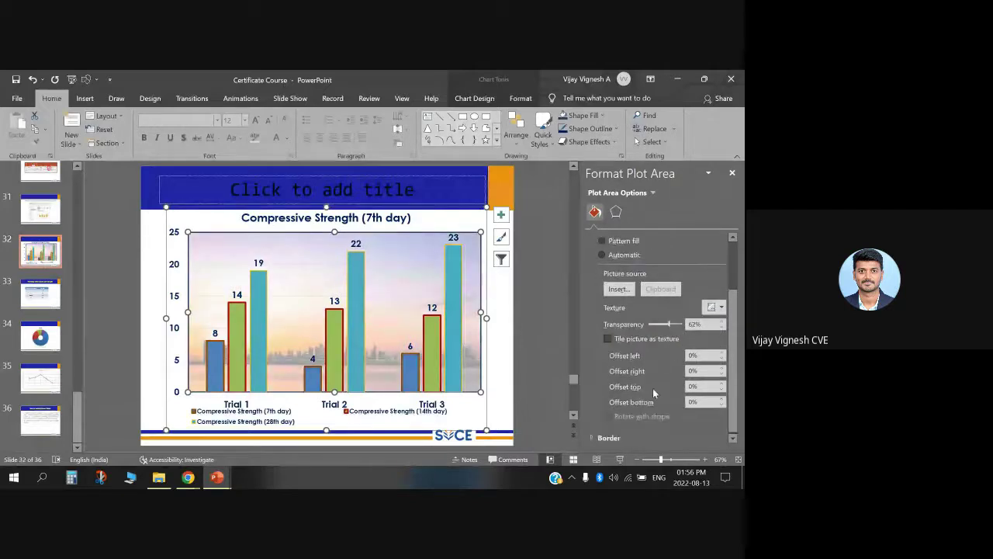
- Examine the plot area's border and effects options and the list of formattable chart elements
click(609, 438)
scroll(626, 390, down, 3)
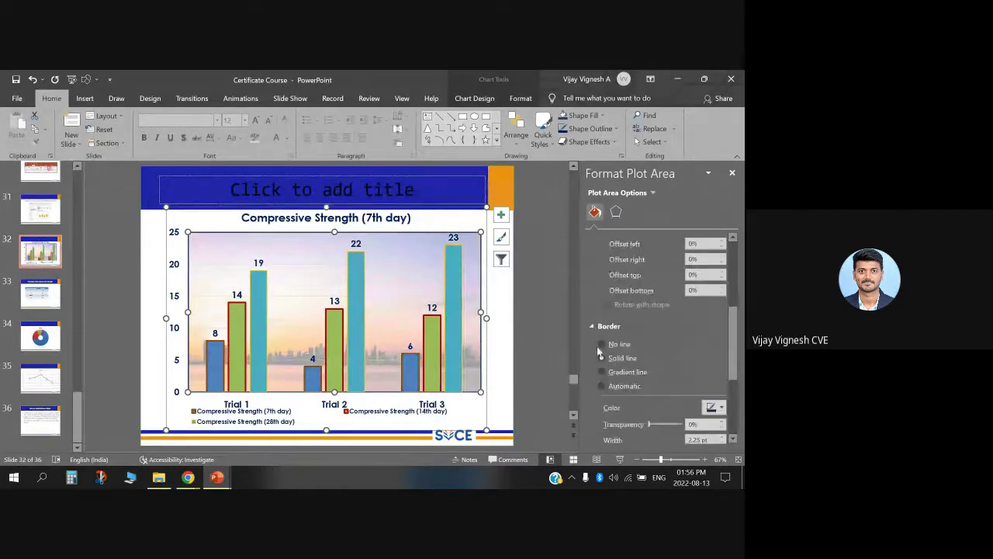
scroll(601, 380, down, 2)
scroll(645, 360, up, 5)
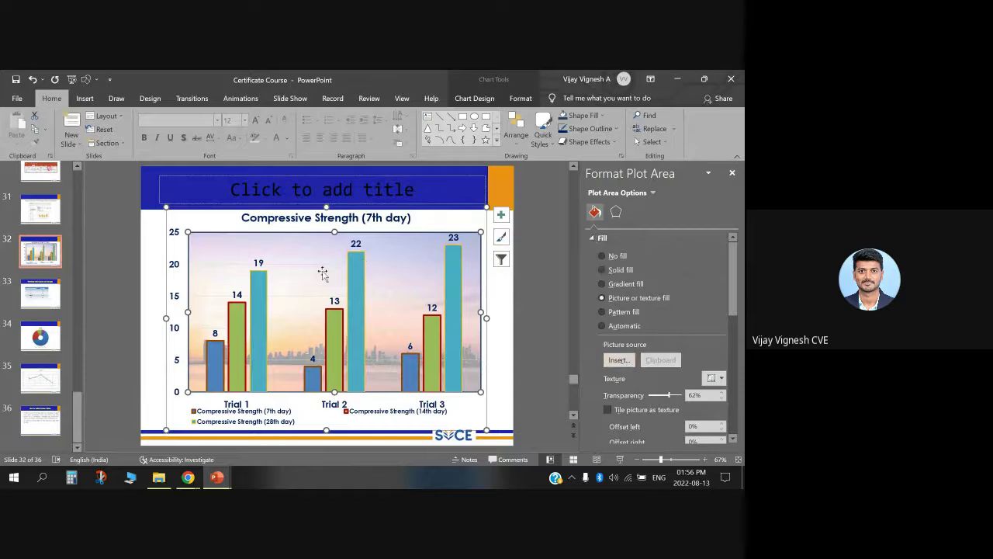
click(617, 215)
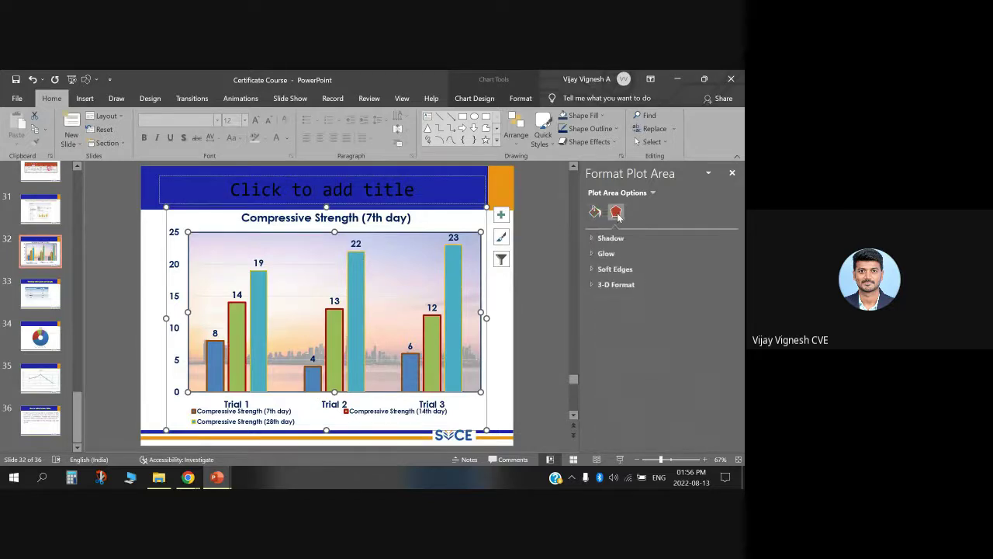
click(653, 193)
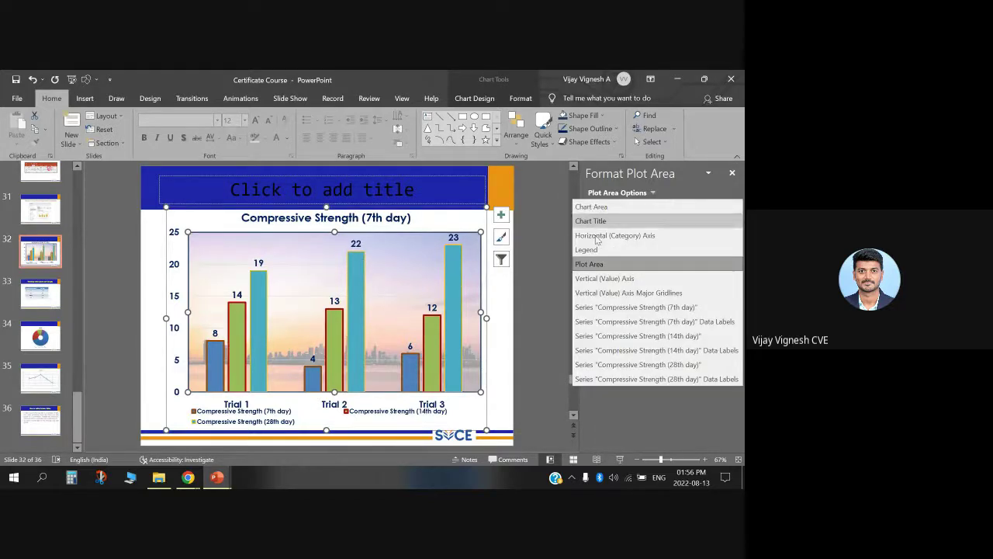
right_click(380, 349)
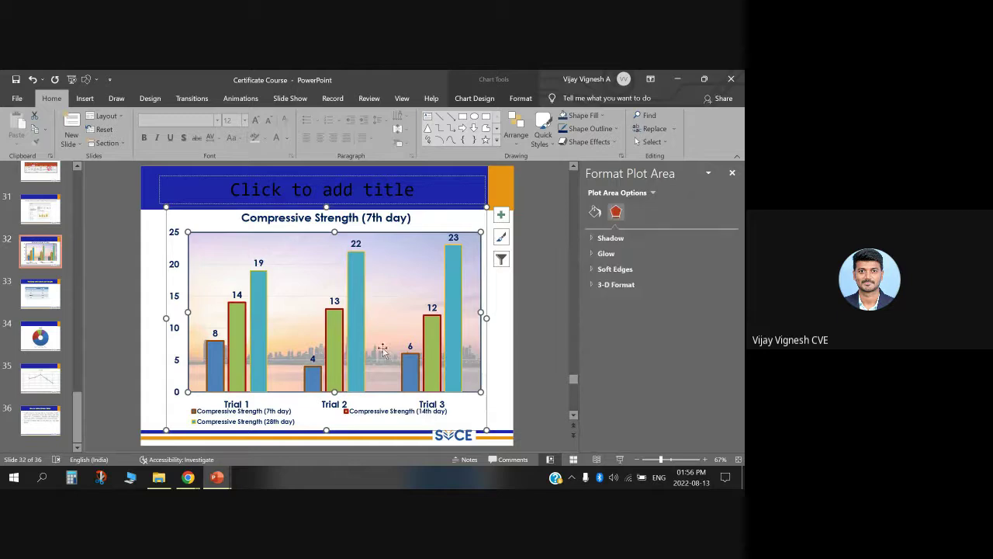
- Look through the formatting options offered for the legend, the chart area and the 14th day data series
click(349, 394)
click(464, 422)
right_click(464, 422)
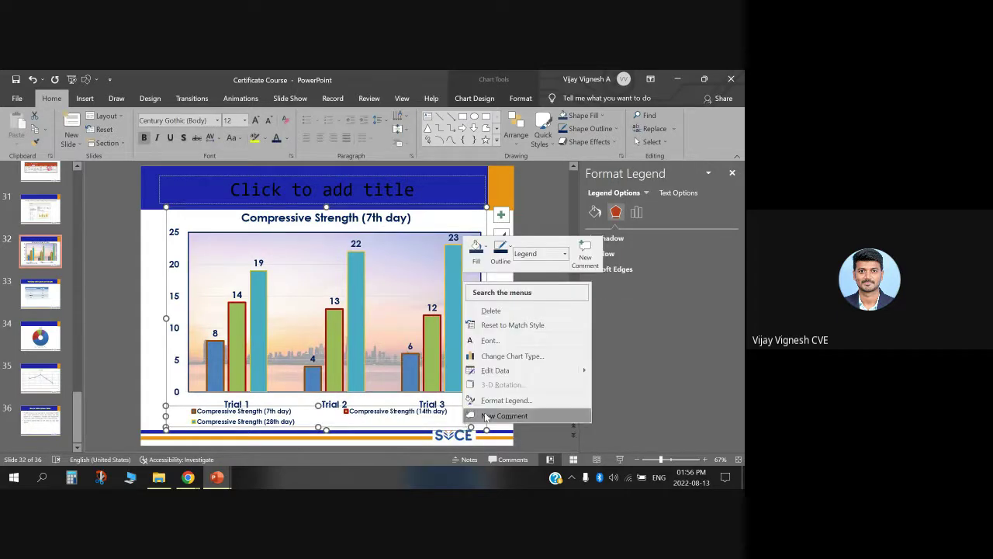
click(497, 400)
click(438, 224)
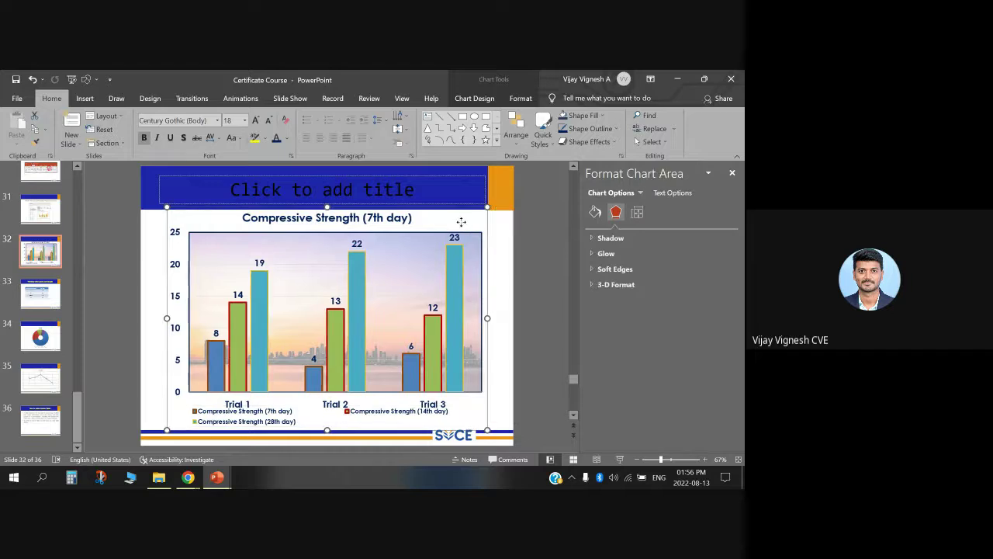
right_click(463, 225)
click(729, 173)
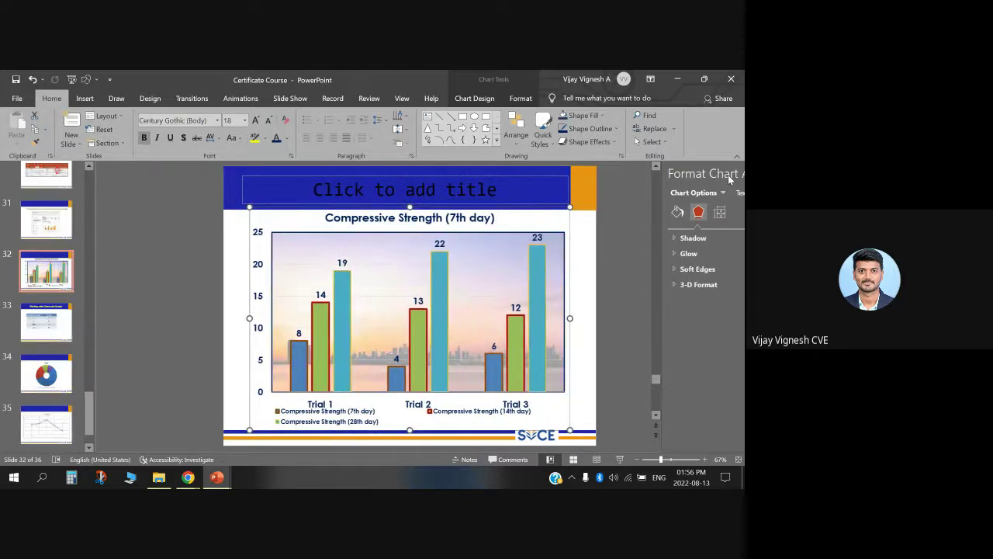
right_click(560, 219)
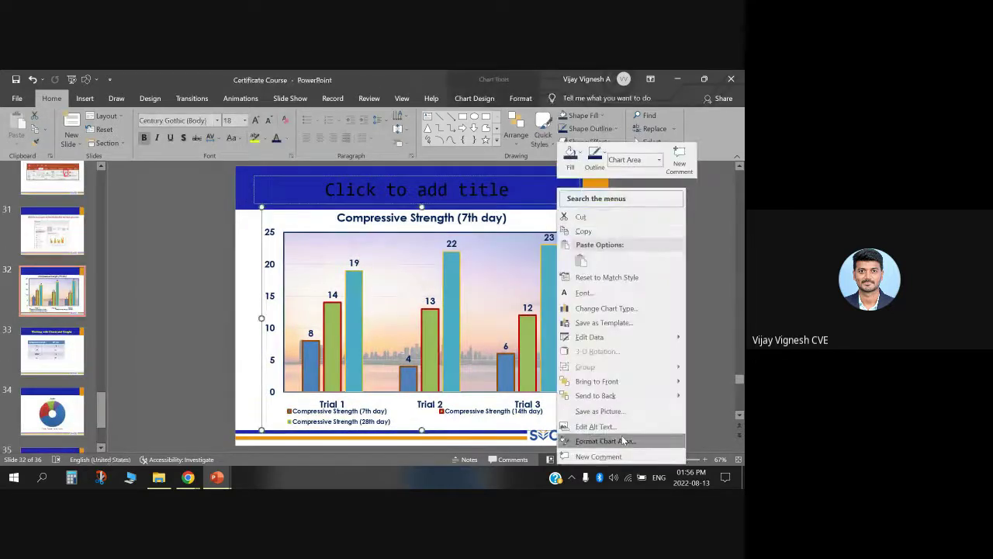
click(521, 350)
right_click(525, 359)
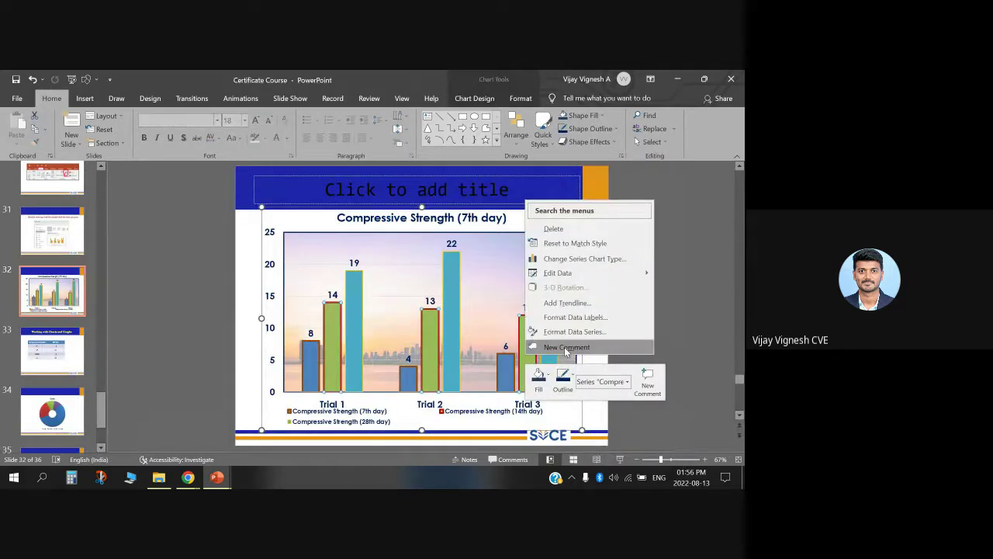
click(439, 375)
click(471, 371)
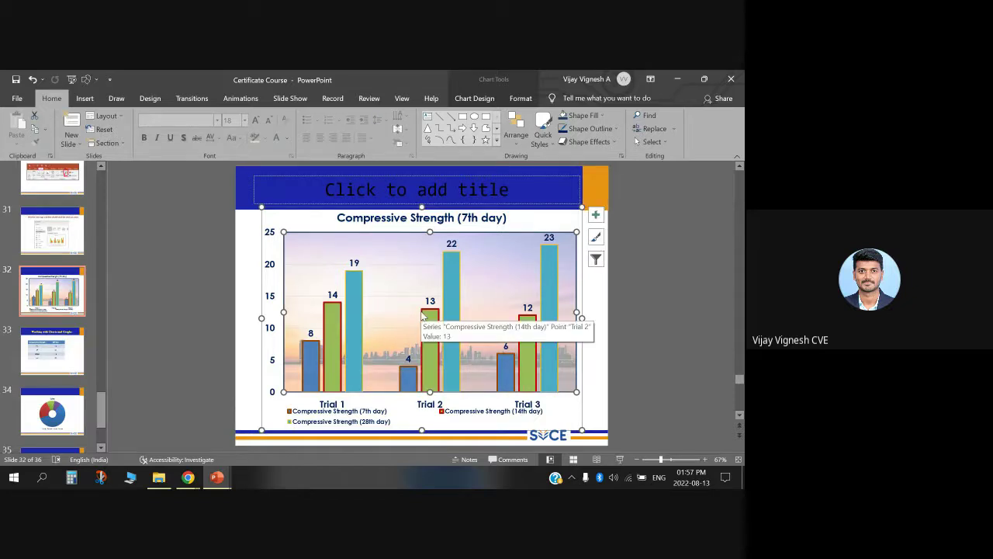
- Undo the picture fill and its transparency on the plot area, back to the green gradient
key(ctrl+z)
key(ctrl+z)
key(ctrl+z)
key(ctrl+z)
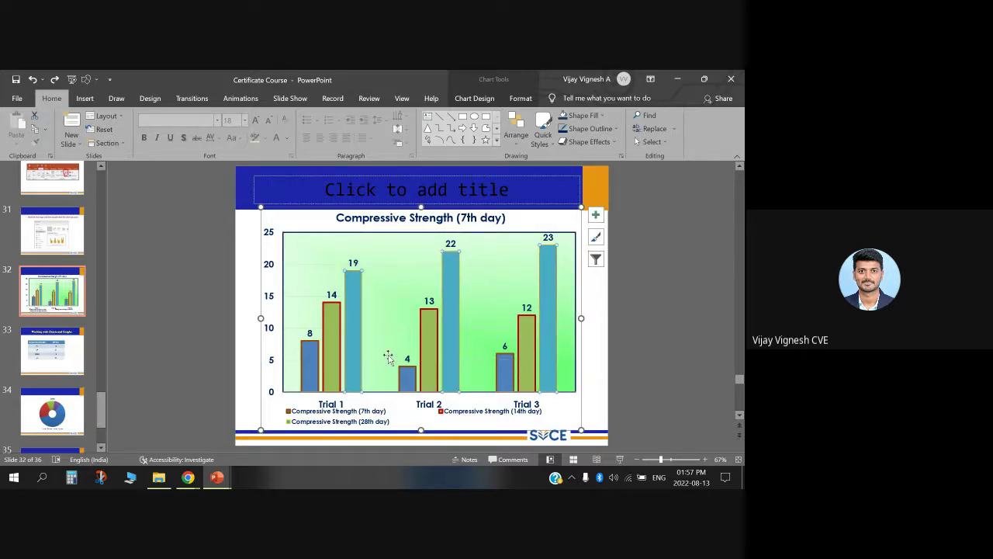
- Set the chart columns' series overlap to -53% and gap width to 269%, and close the formatting pane
right_click(455, 346)
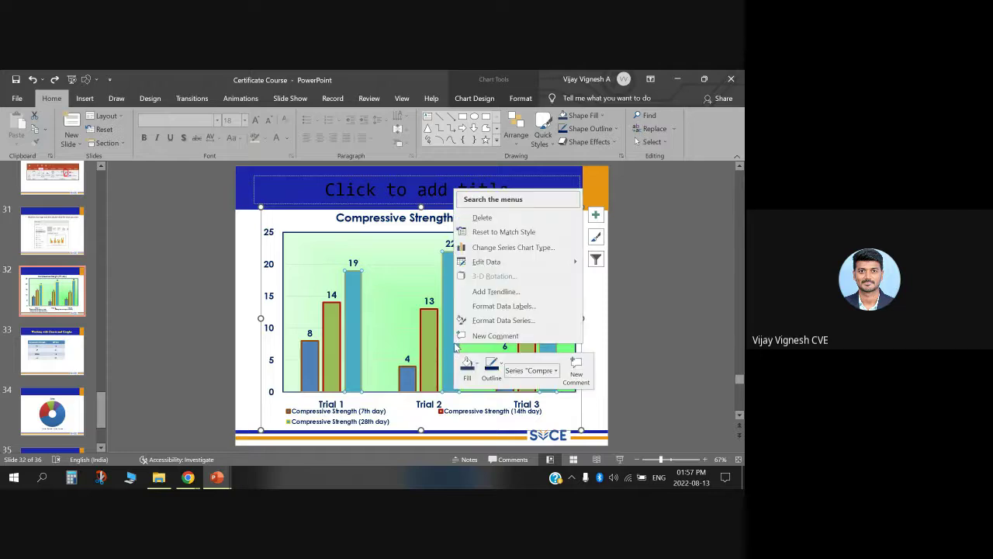
click(503, 320)
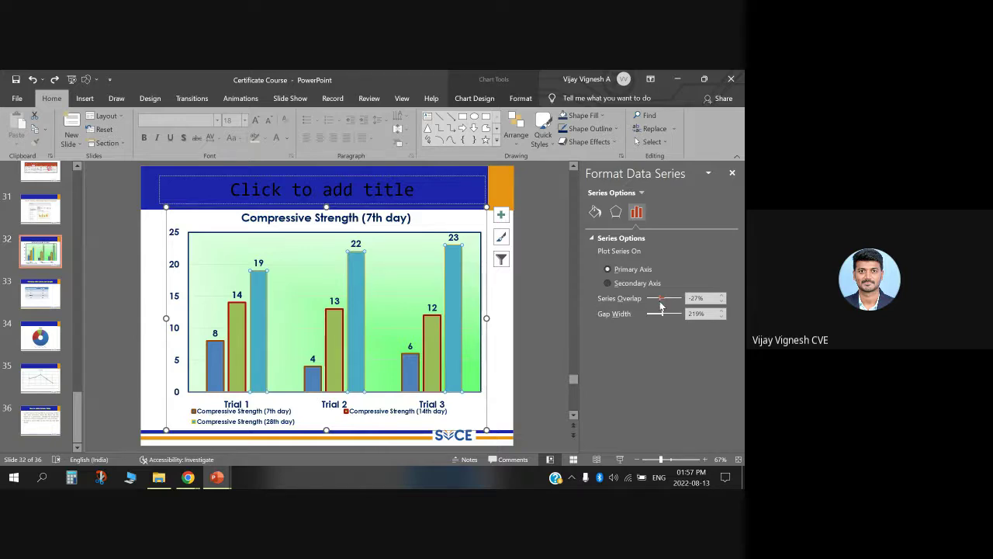
drag(661, 301, 658, 302)
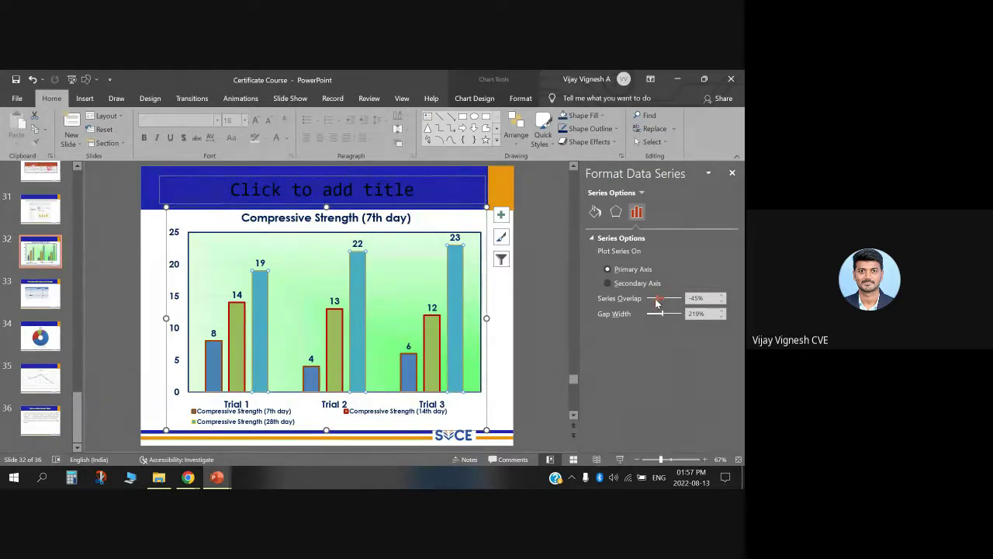
drag(656, 303, 659, 304)
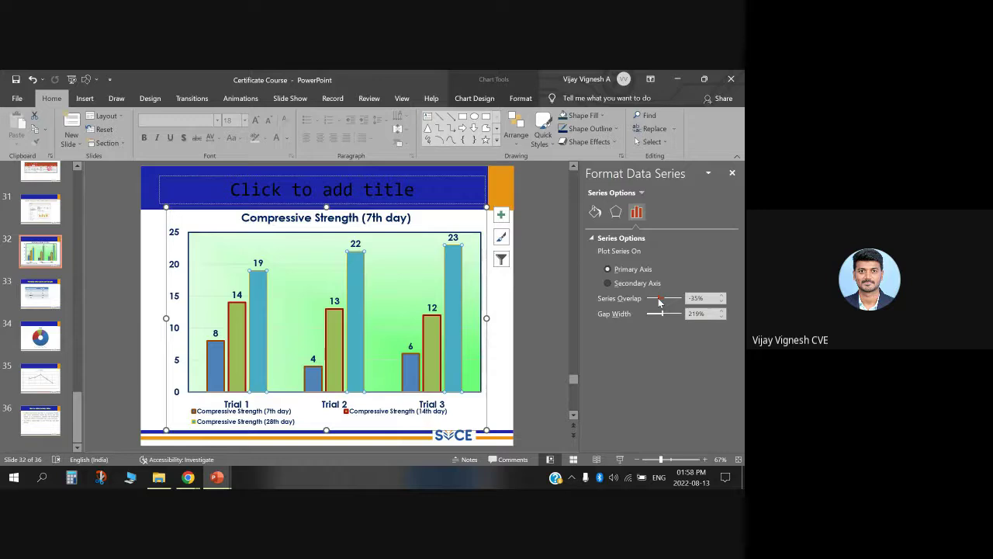
mouse_move(658, 303)
mouse_down()
mouse_move(652, 315)
mouse_move(666, 316)
mouse_up()
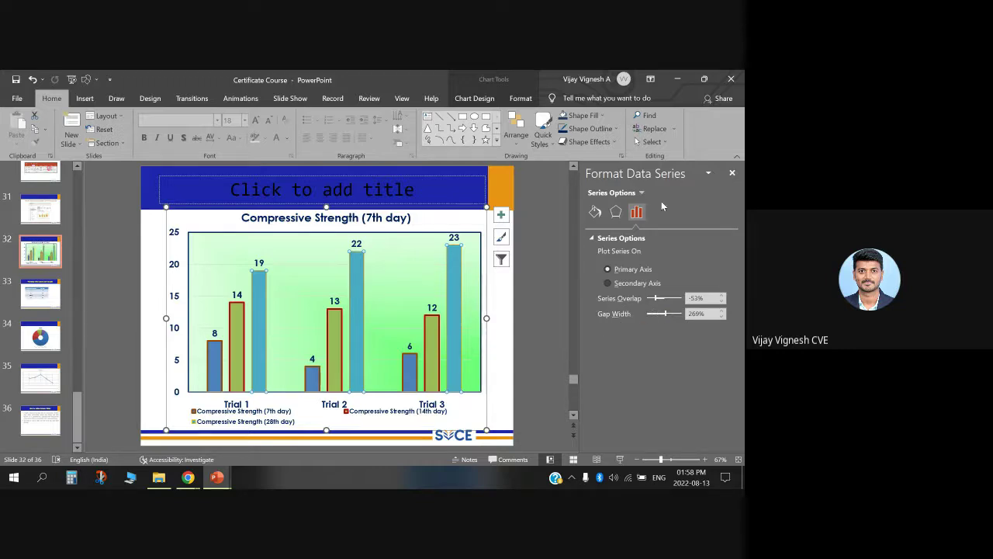
click(733, 174)
- Go to slide 33 and move the compressive strength table up, closer to the slide title
click(48, 350)
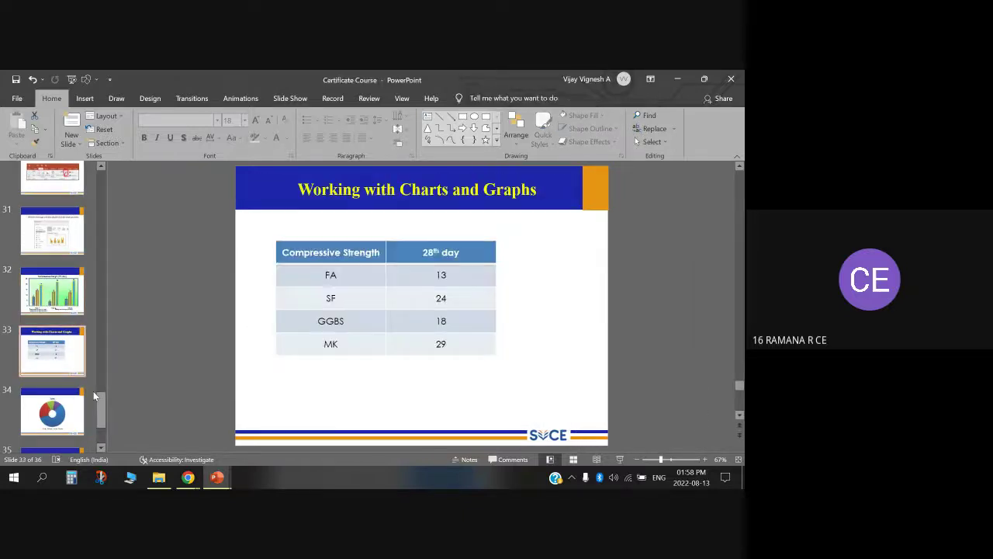
click(43, 287)
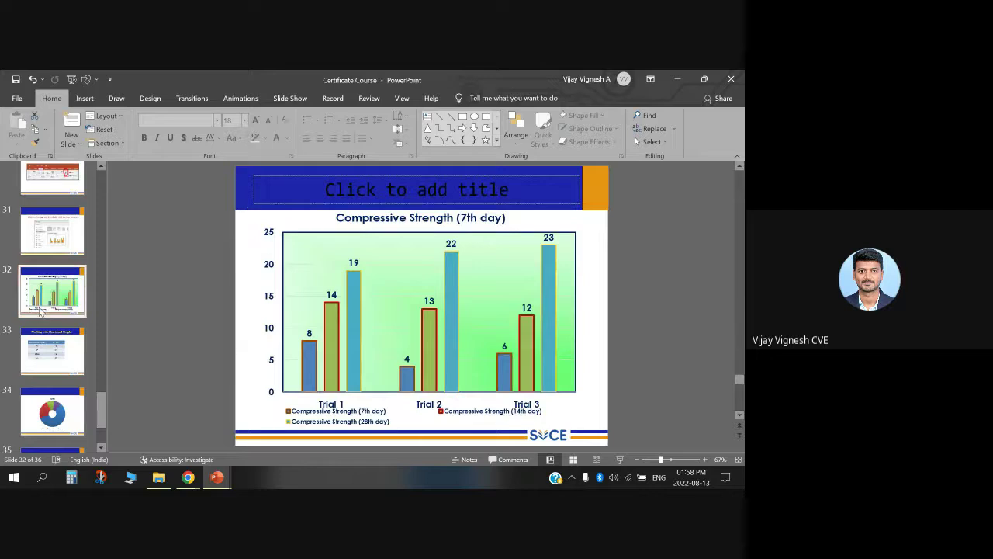
click(50, 349)
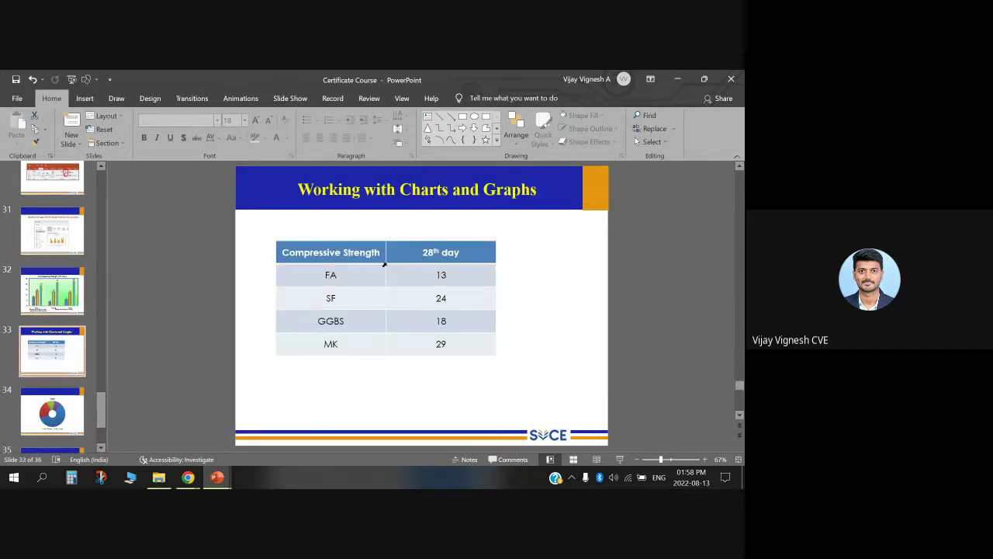
click(400, 243)
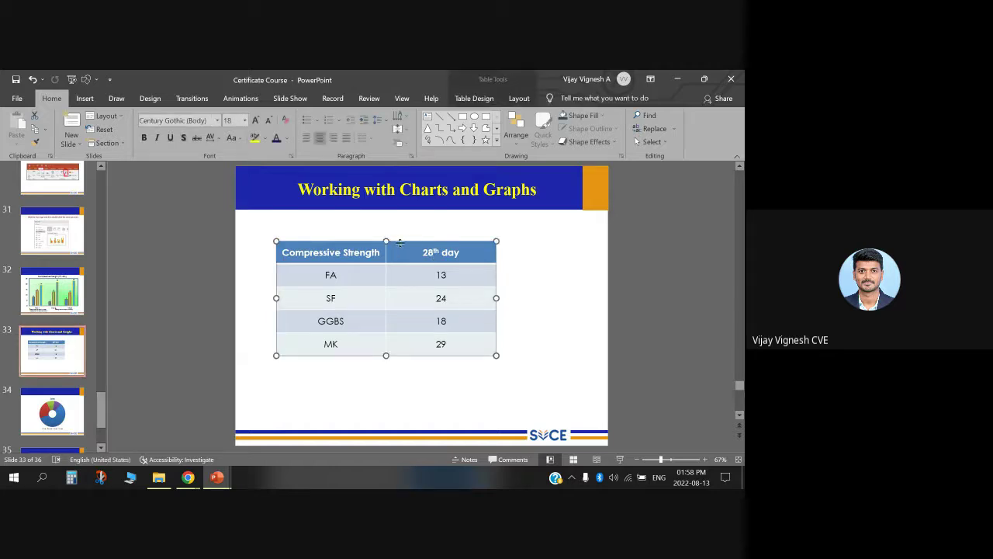
drag(403, 243, 406, 223)
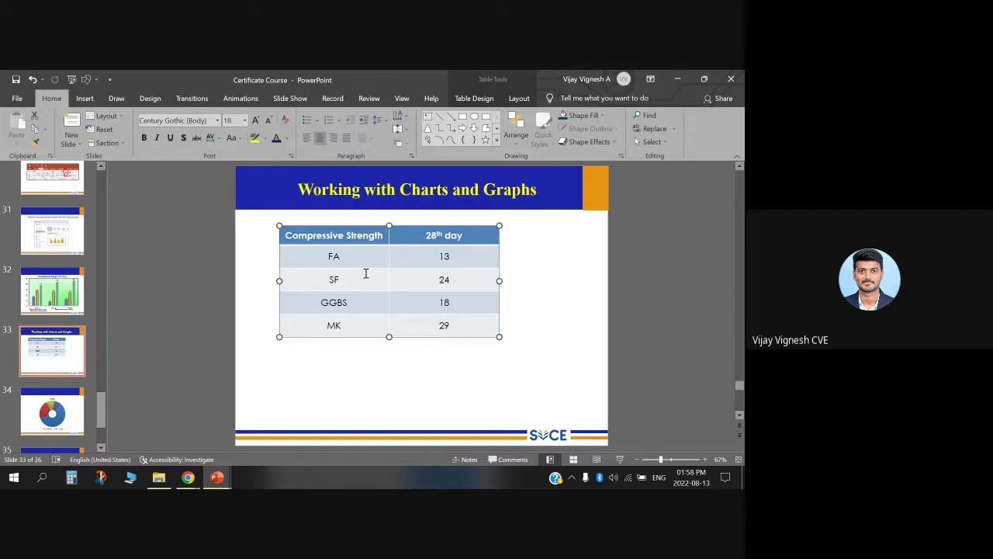
- Insert a 3-D Clustered Column chart on slide 33 and close its data sheet
click(87, 101)
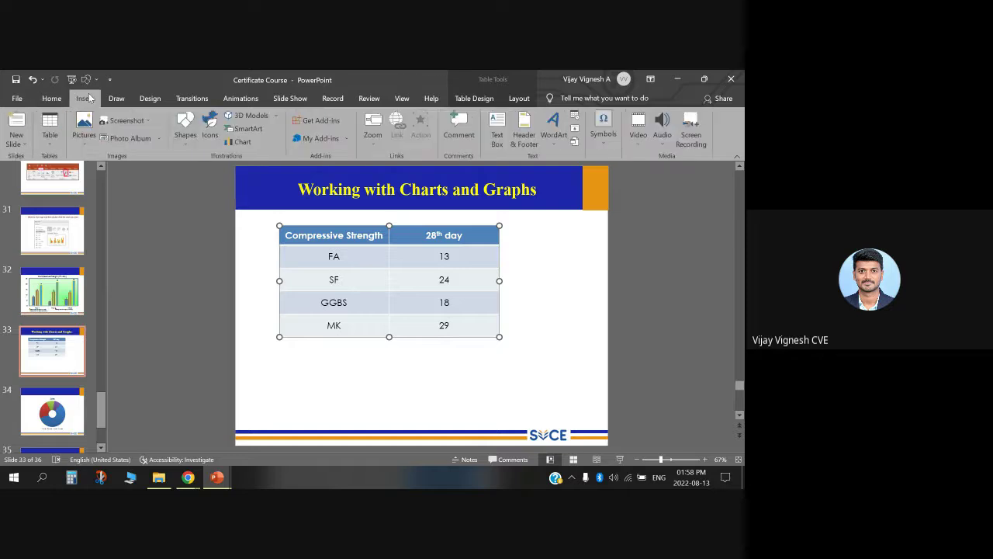
click(239, 142)
mouse_move(391, 236)
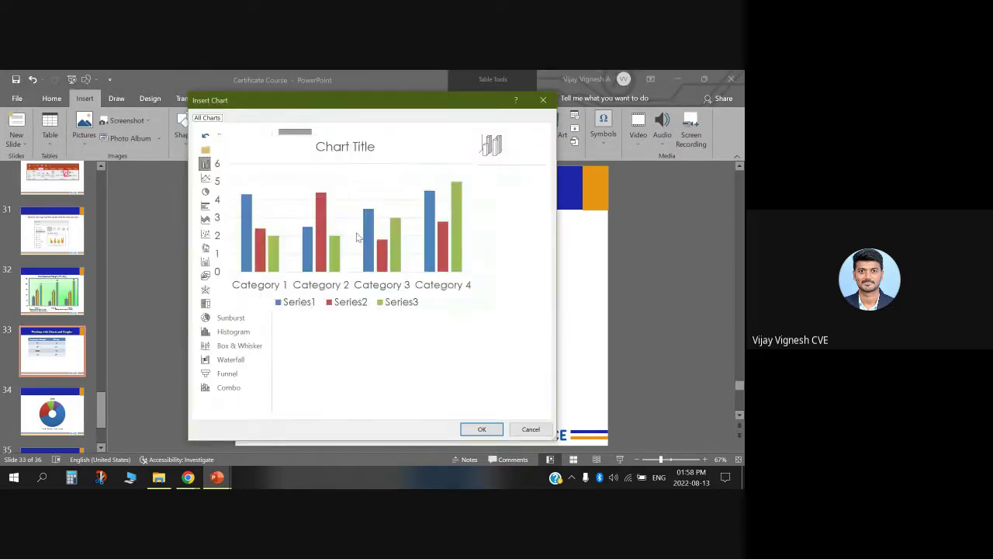
click(251, 206)
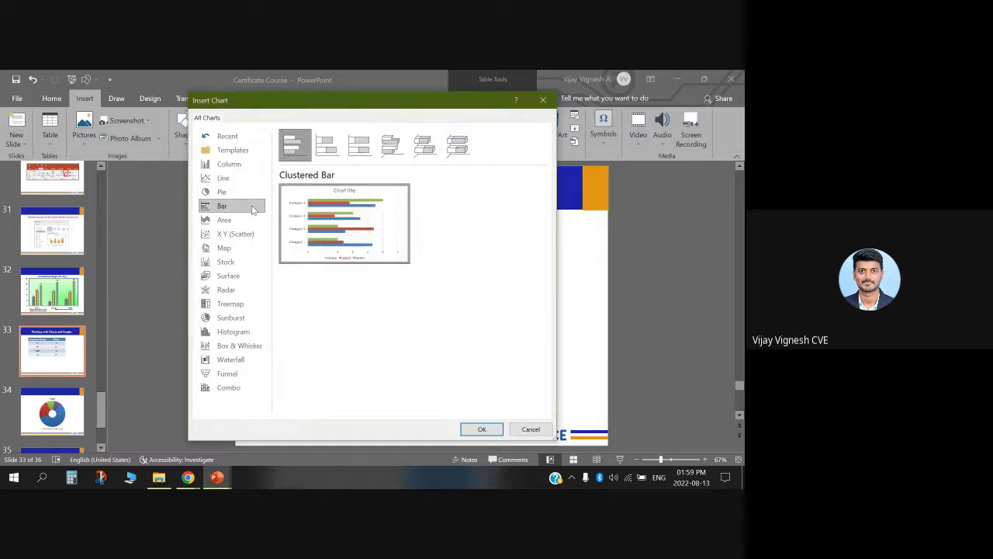
click(233, 163)
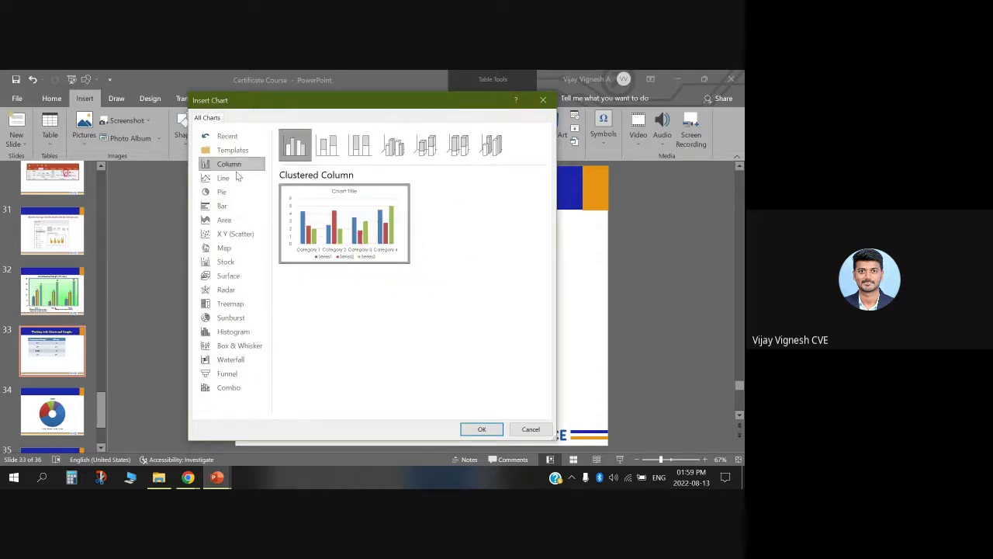
click(361, 149)
click(333, 150)
click(393, 146)
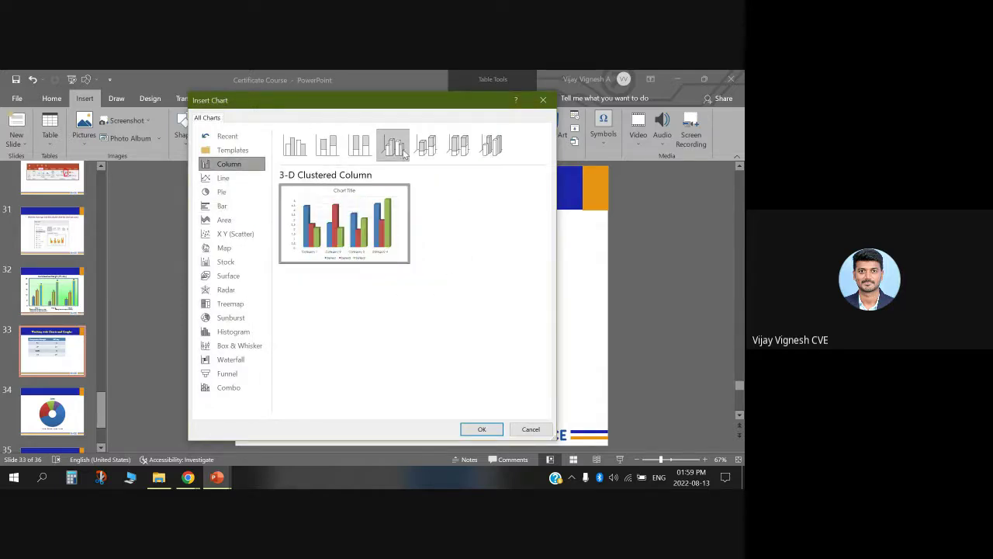
click(481, 429)
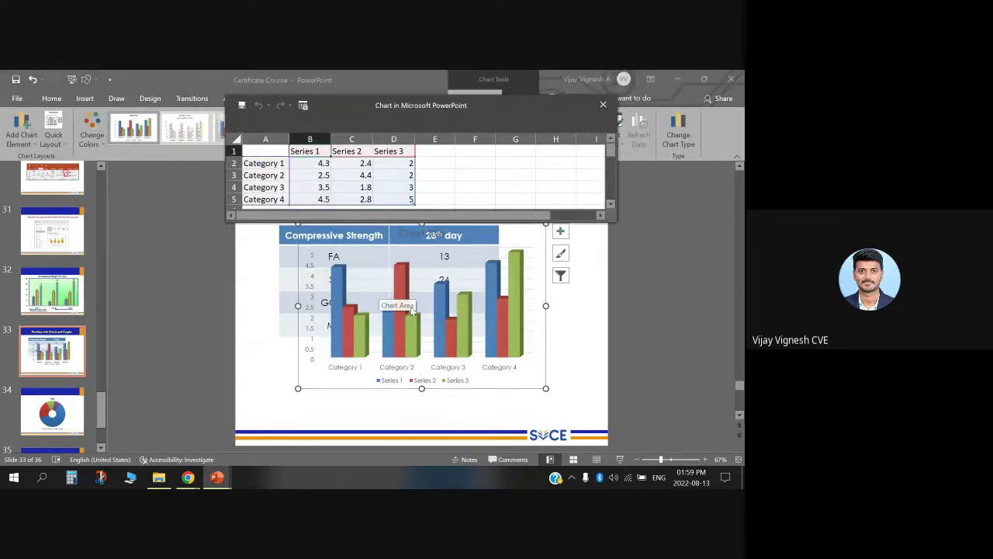
click(602, 105)
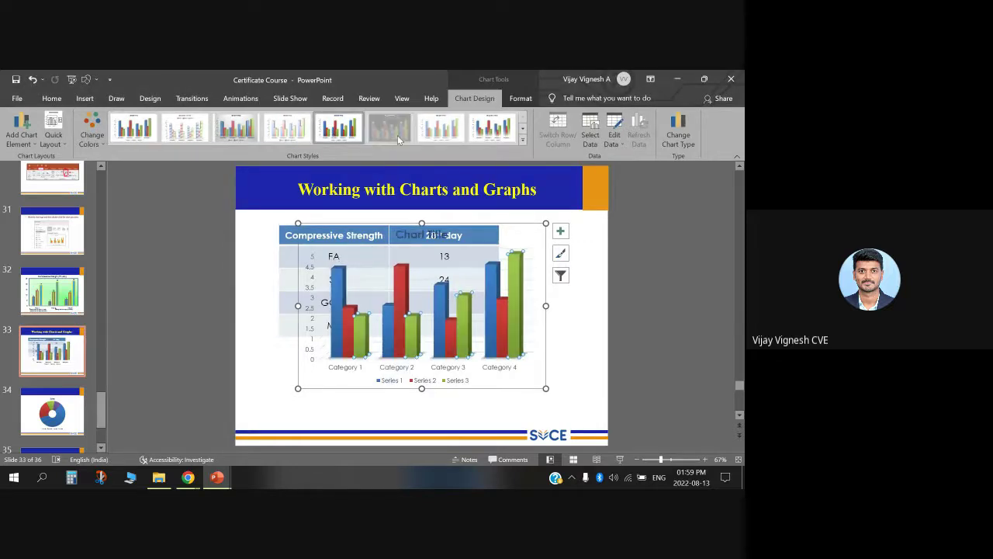
- Try several chart styles on the column chart, including the third one with a grey gradient background and data labels
click(441, 128)
click(194, 136)
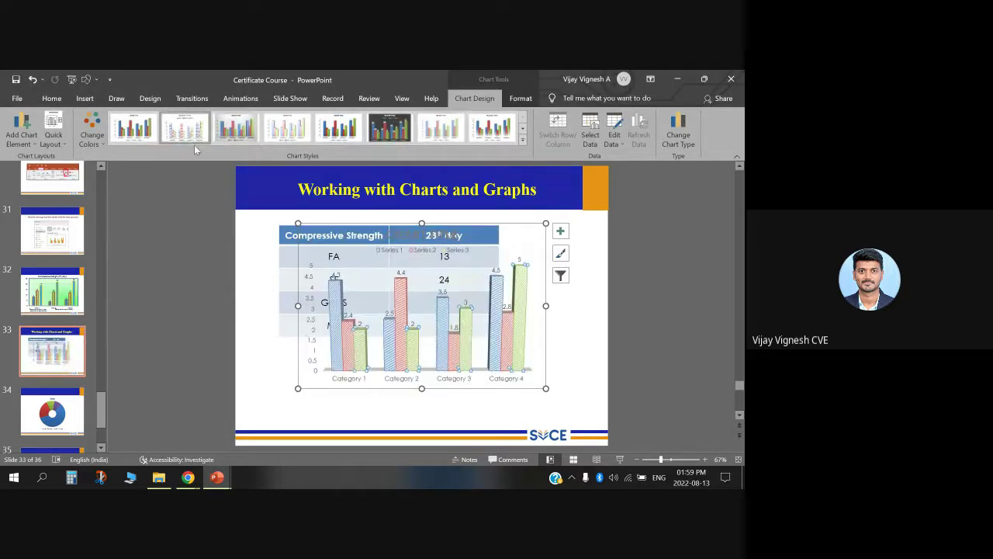
click(236, 129)
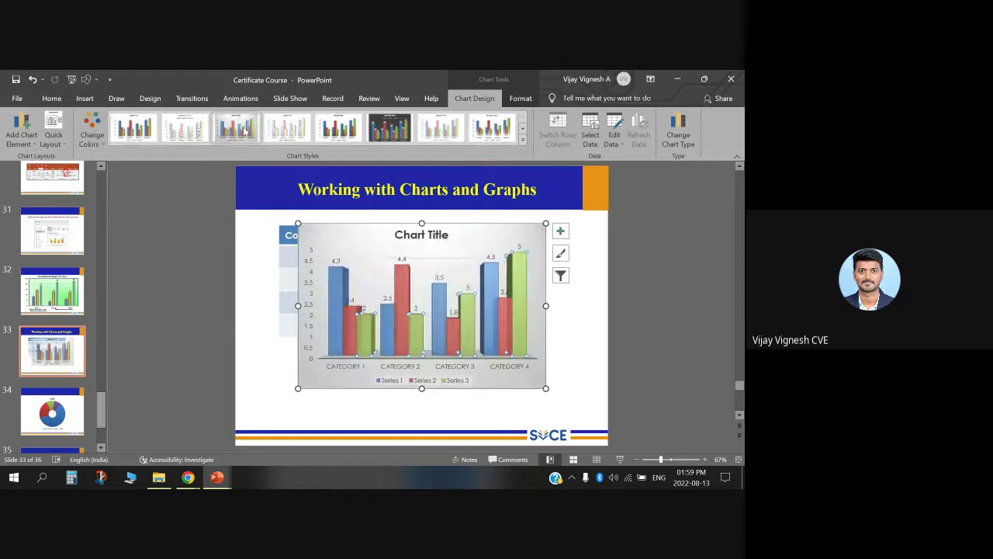
click(493, 131)
- Move the column chart down to the lower part of the slide, clear of the upper table rows
click(503, 227)
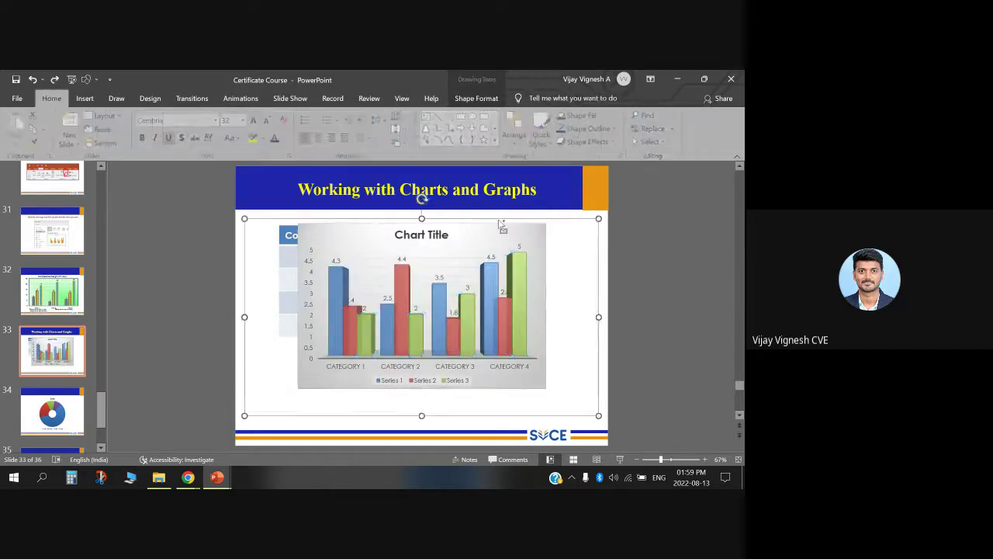
click(503, 227)
click(561, 231)
drag(454, 236, 466, 316)
right_click(464, 318)
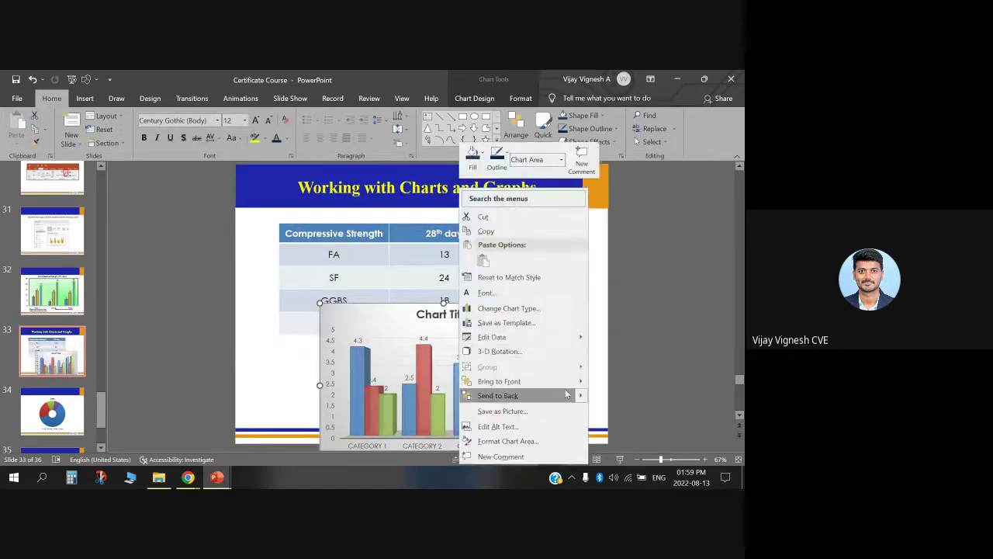
click(616, 353)
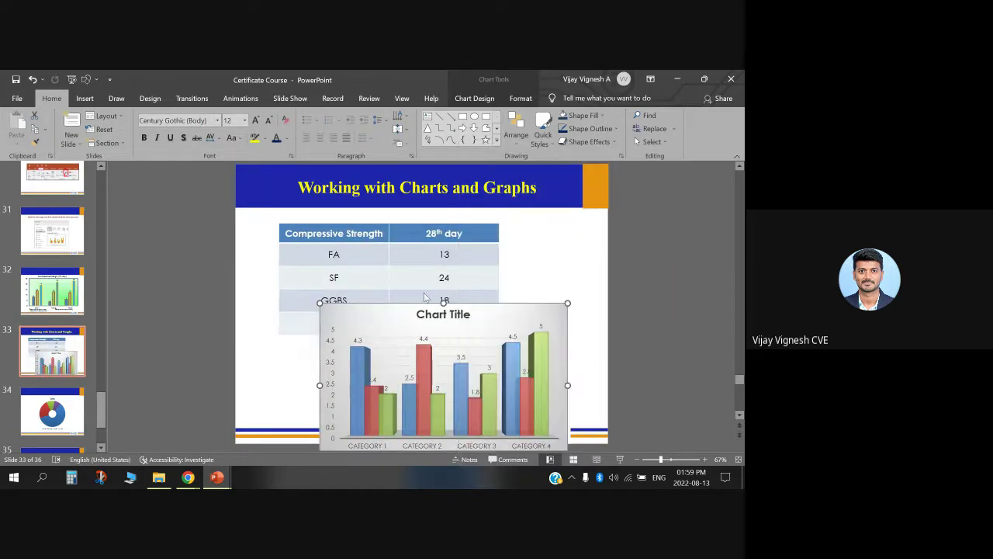
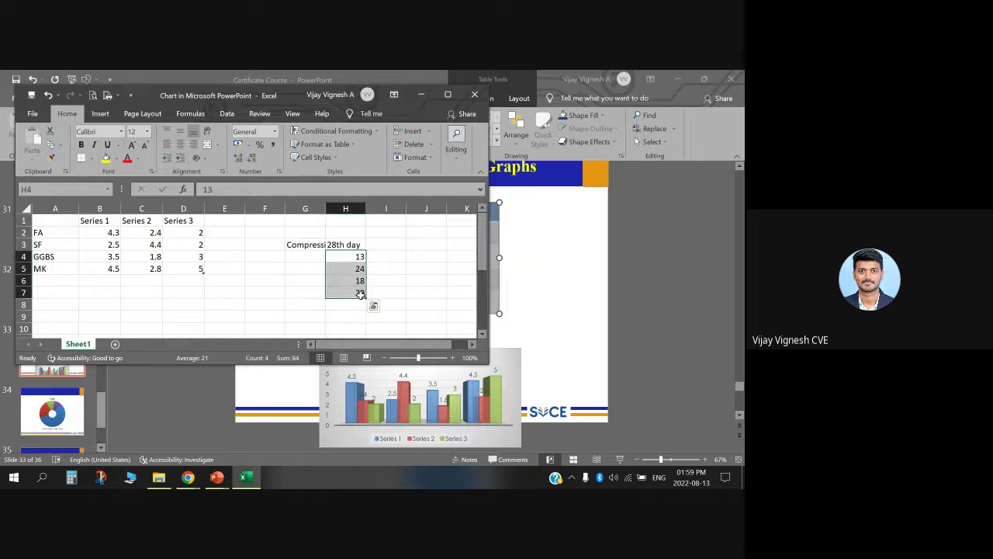
- Copy the 28th day values 13, 24, 18 and 29 from H4:H7 into the Series 1 cells B2:B5
key(ctrl+c)
click(370, 303)
click(101, 256)
drag(101, 232, 101, 268)
key(ctrl+v)
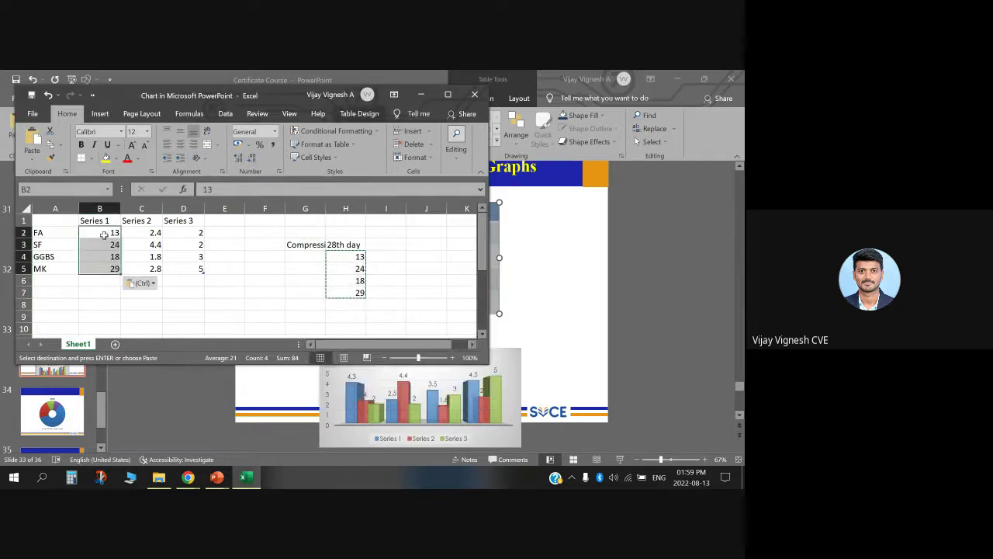
click(321, 283)
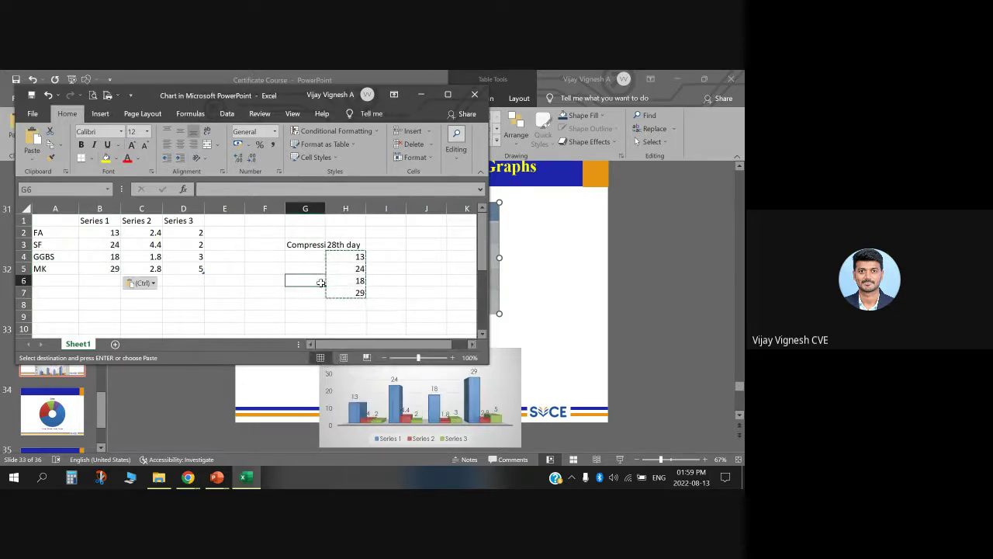
- Try to shrink the chart's data range to the Series 1 column, and close the data workbook
click(198, 267)
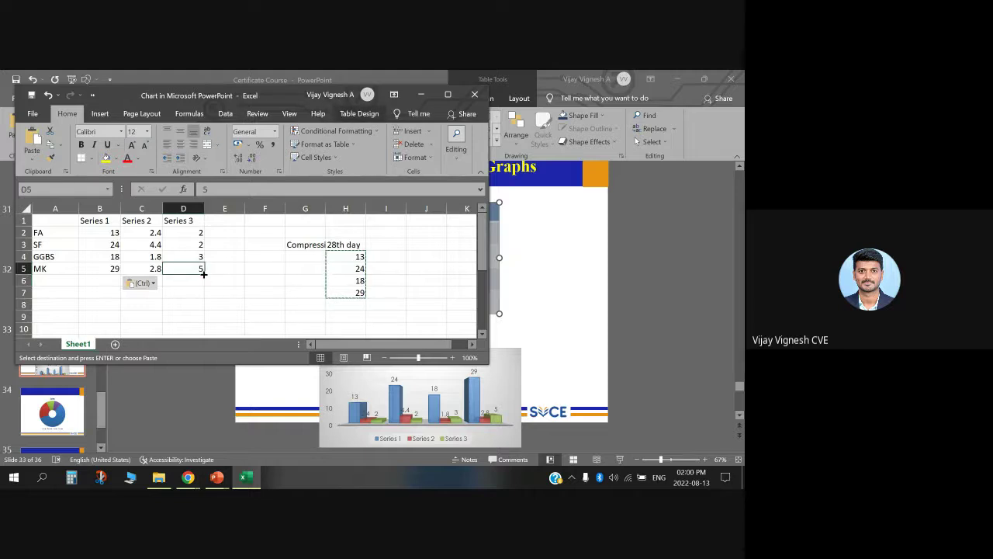
mouse_move(205, 273)
mouse_down()
mouse_move(107, 270)
mouse_move(204, 273)
mouse_up()
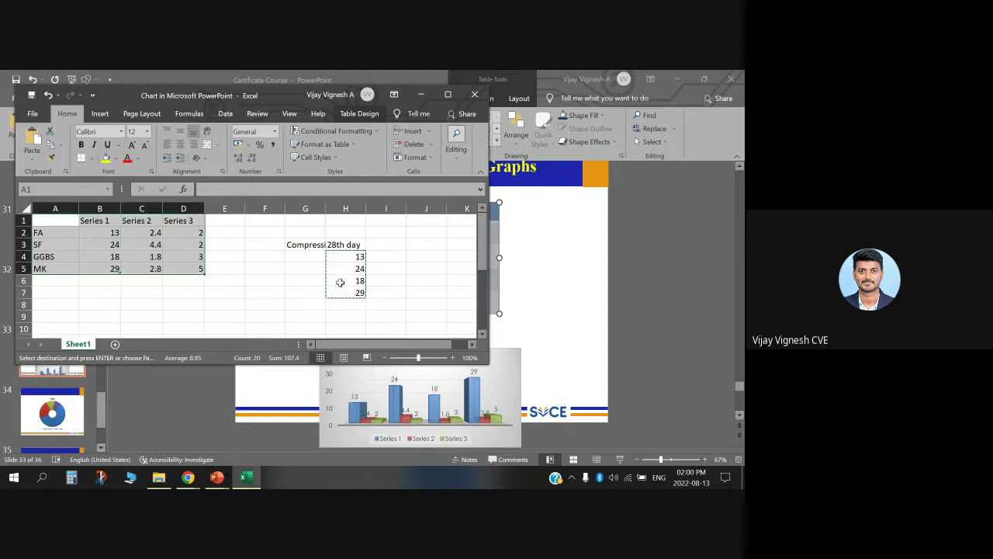
click(204, 272)
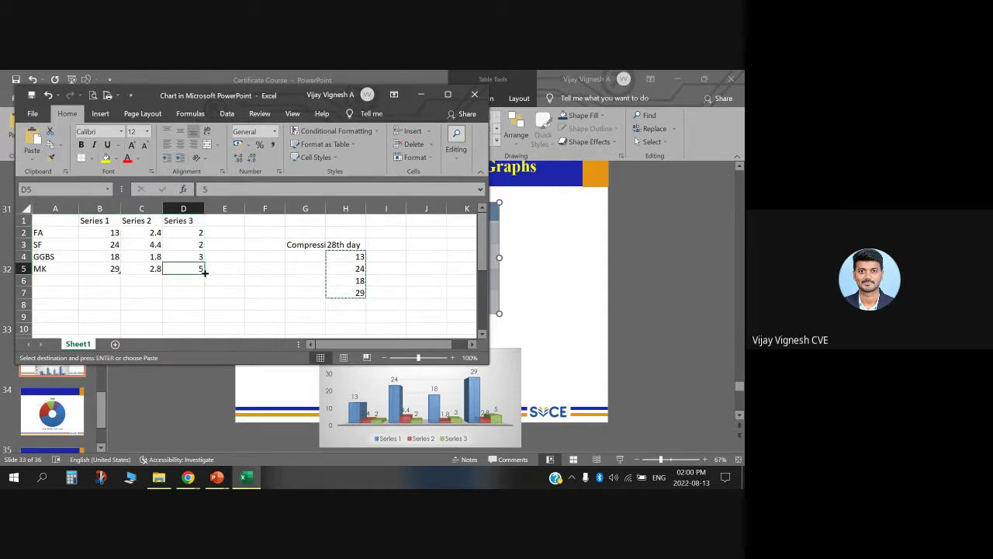
click(194, 281)
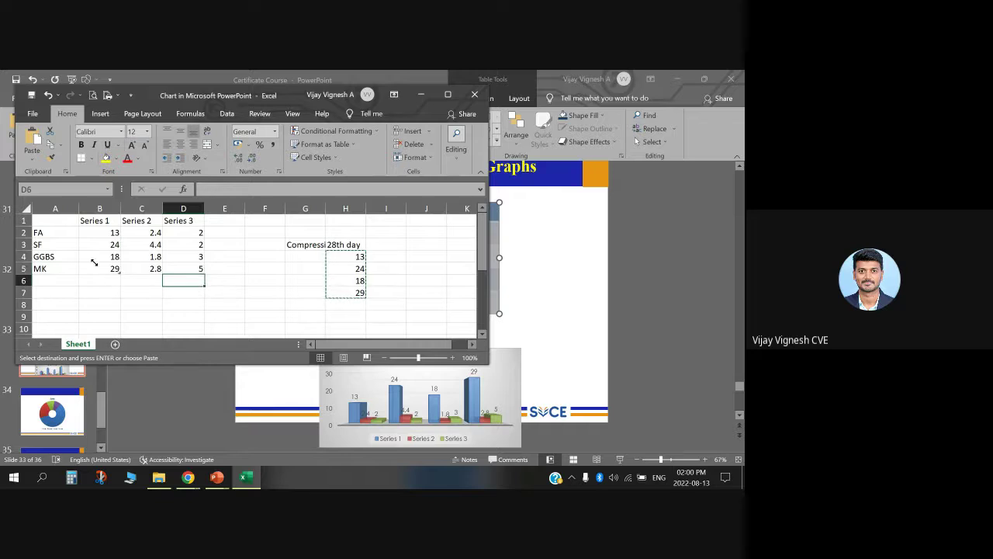
drag(94, 262, 124, 273)
click(474, 94)
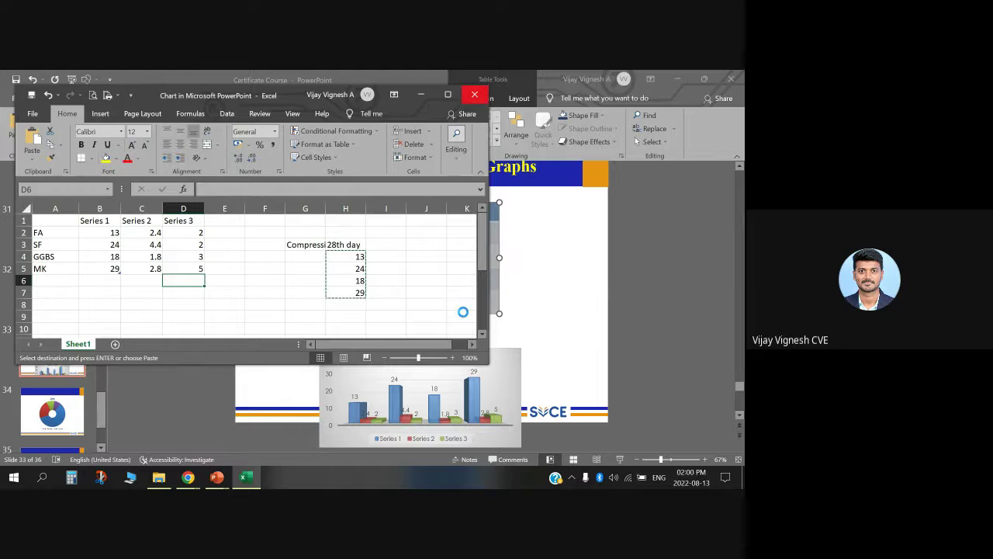
- Move the column chart up on the slide and widen it toward the lower right
drag(485, 363, 481, 311)
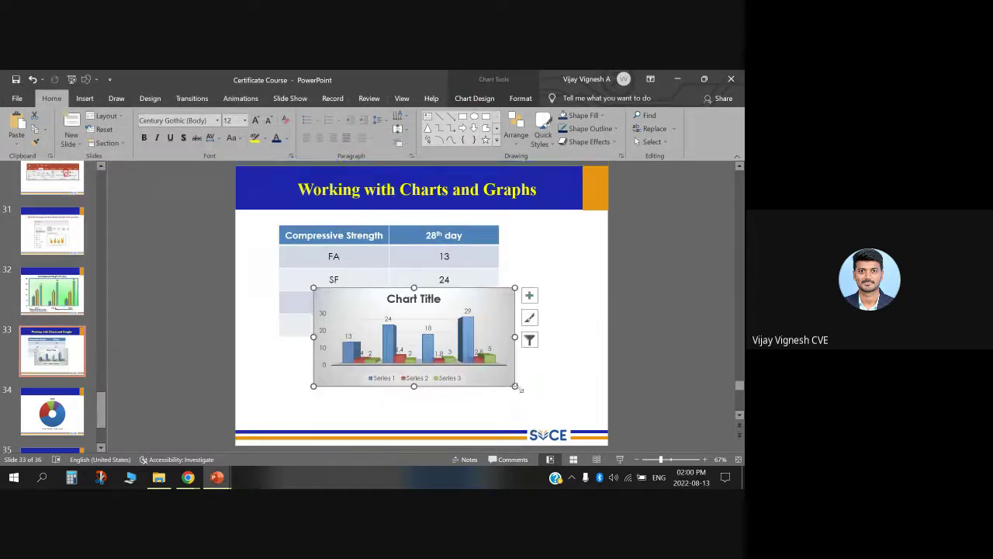
drag(515, 386, 568, 392)
right_click(450, 290)
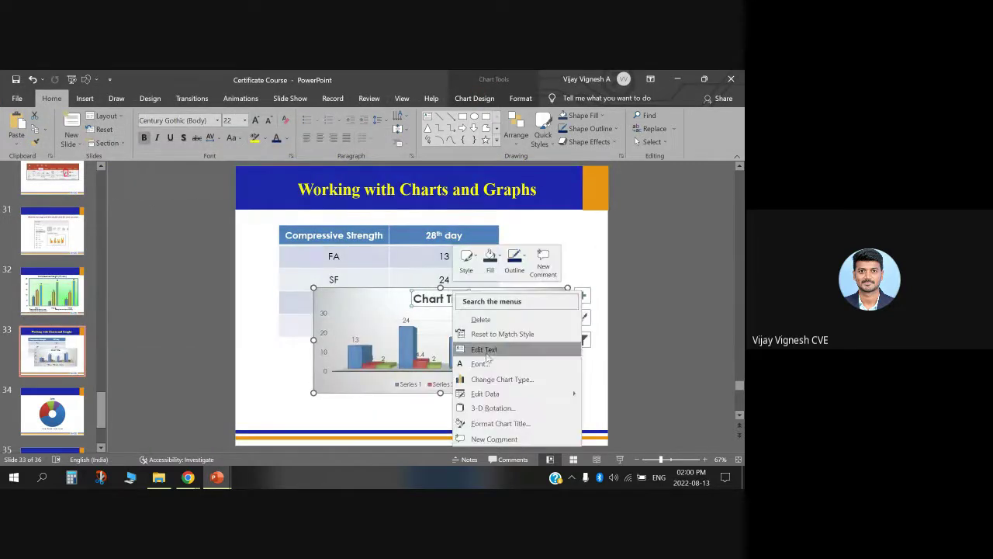
click(349, 314)
- Reopen the chart's data in Excel, try again to limit the data range to Series 1, and close the workbook
right_click(347, 314)
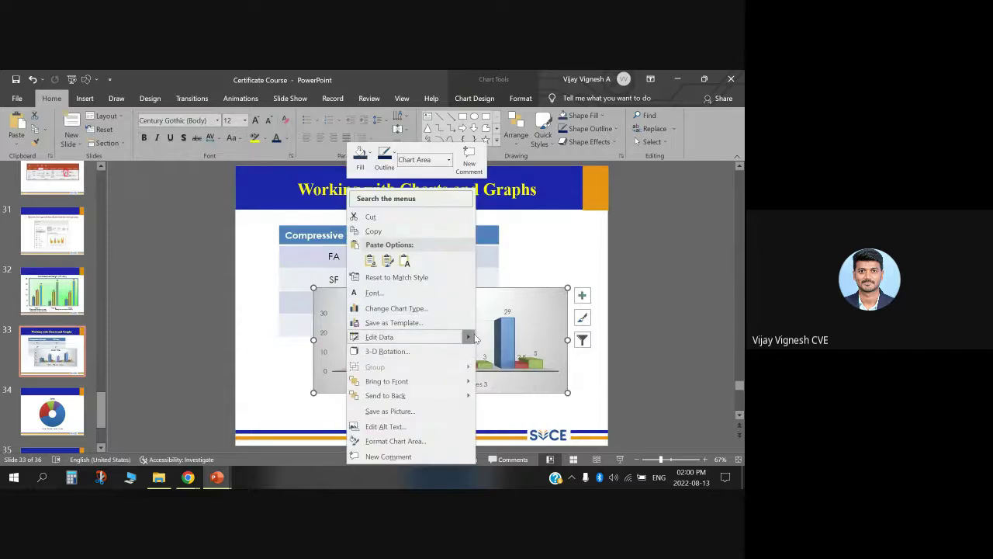
mouse_move(466, 337)
click(519, 355)
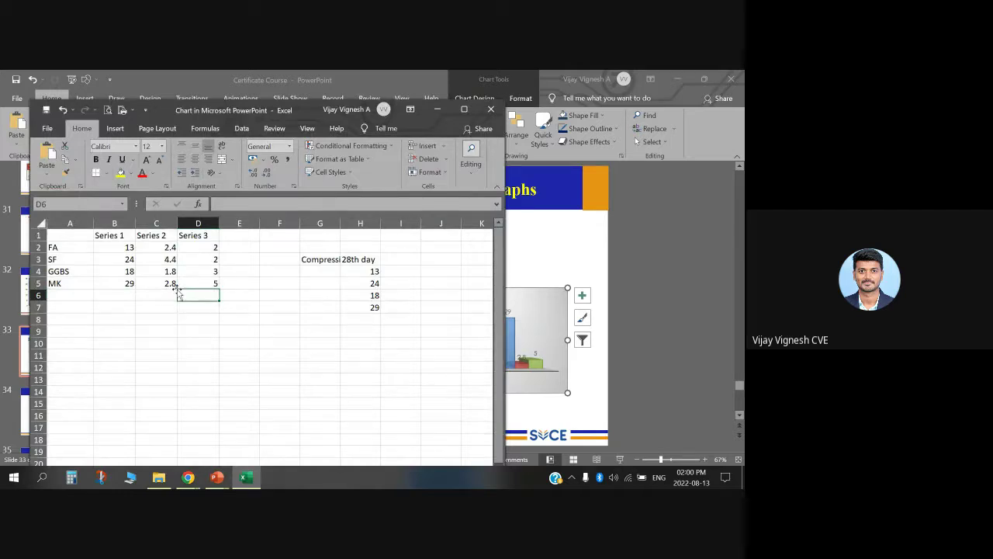
mouse_move(177, 292)
mouse_down()
mouse_move(140, 285)
mouse_move(121, 295)
mouse_move(131, 298)
mouse_up()
click(490, 110)
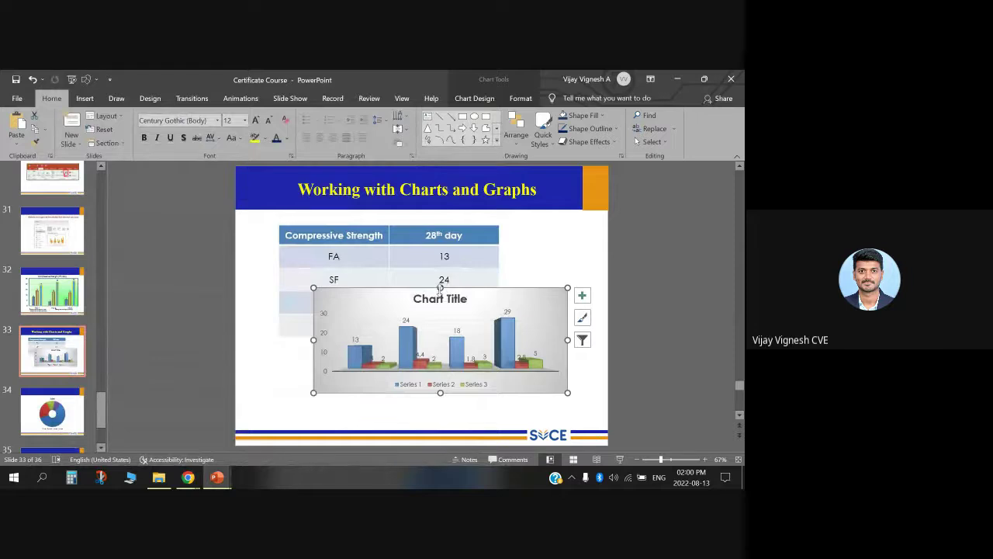
- Delete the column chart from slide 33 and go to slide 34
key(Delete)
drag(339, 266, 452, 327)
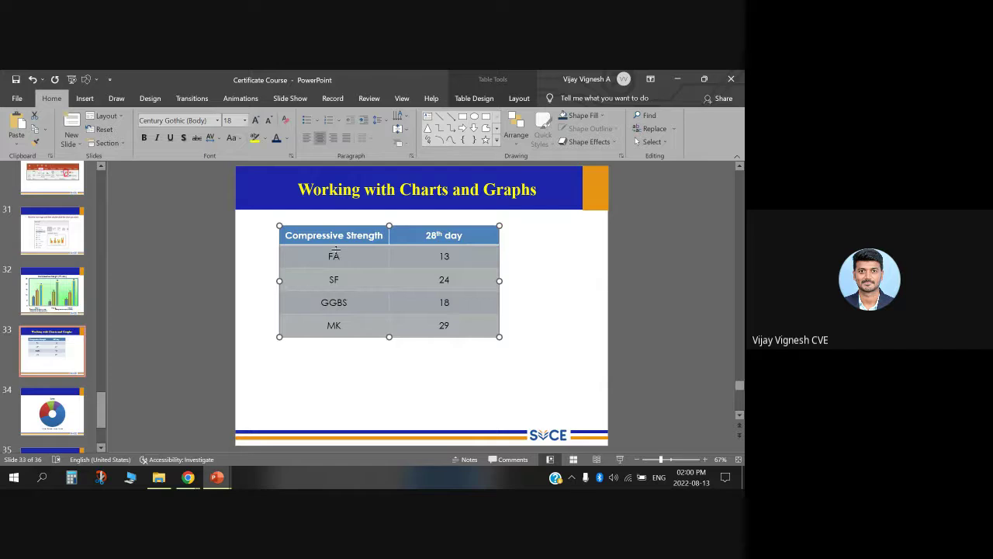
click(55, 410)
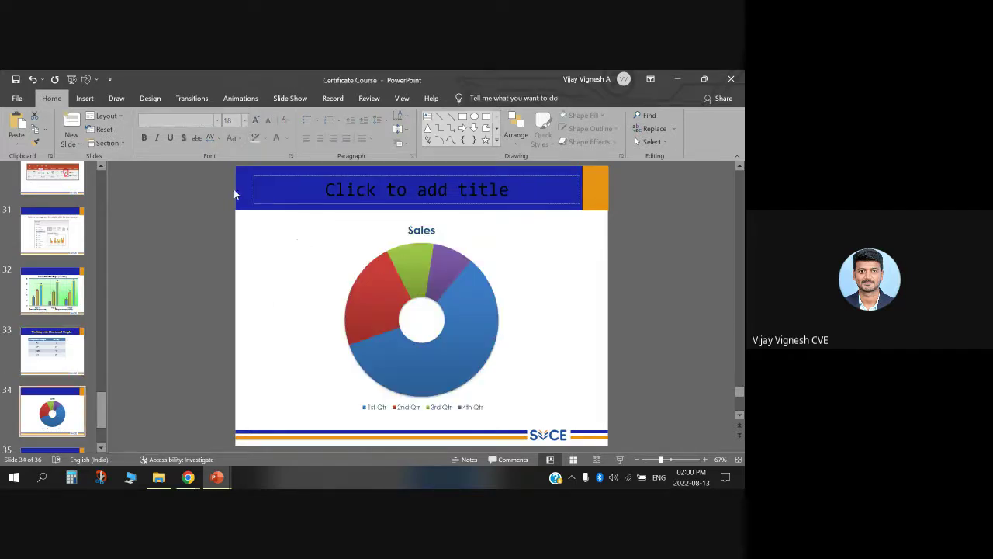
- Browse the available chart types, insert a standard Pie chart on slide 34 and select the first category cell in its data sheet
click(85, 98)
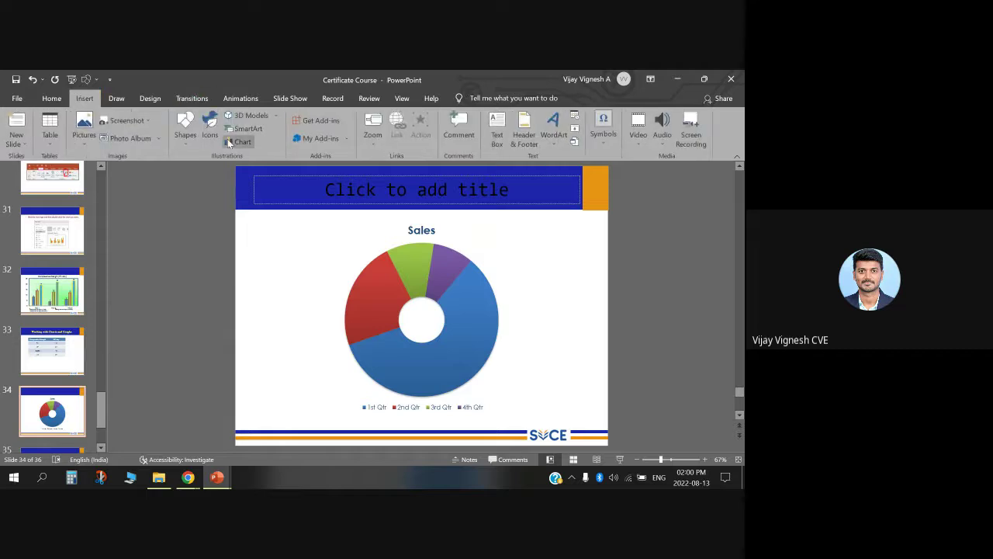
click(229, 142)
click(225, 205)
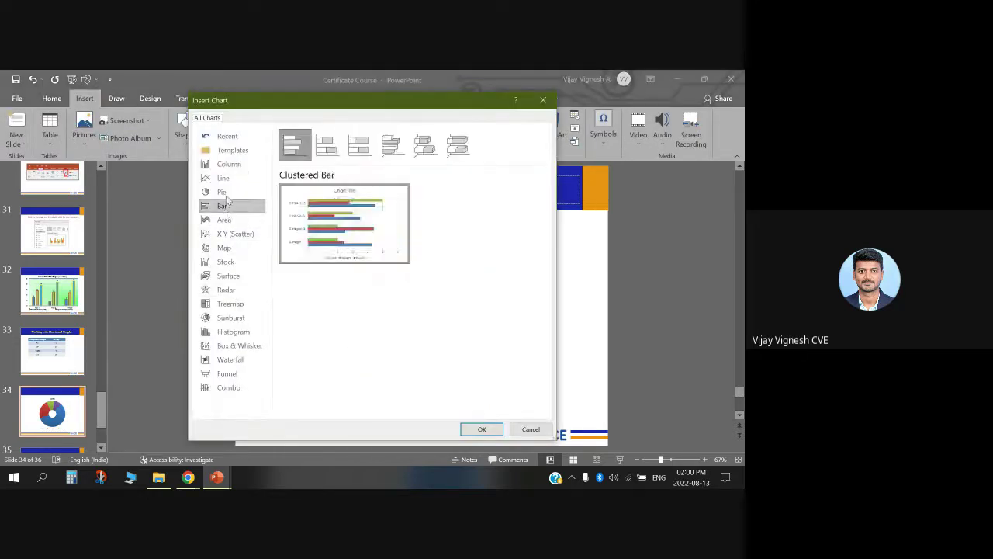
click(224, 192)
click(224, 178)
click(224, 192)
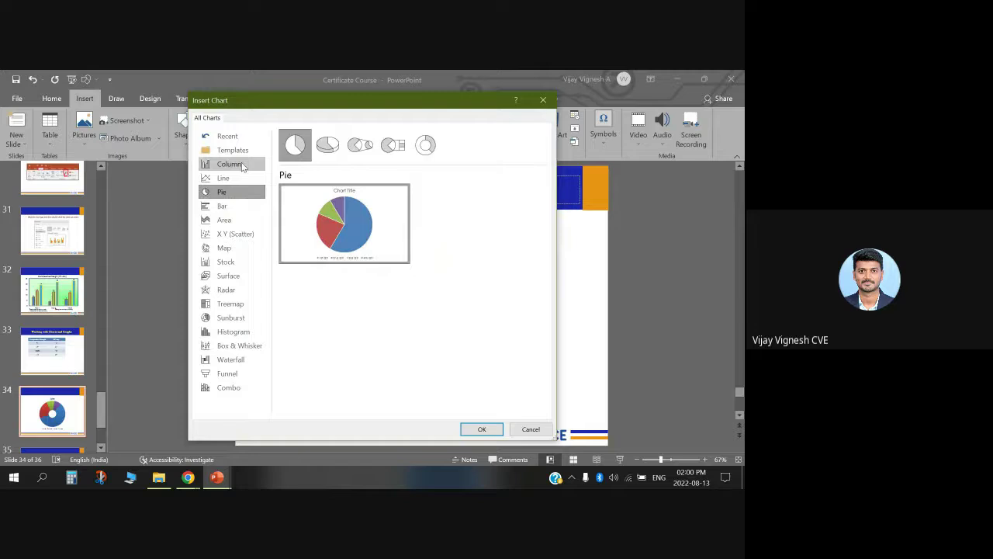
click(224, 220)
click(224, 248)
click(225, 261)
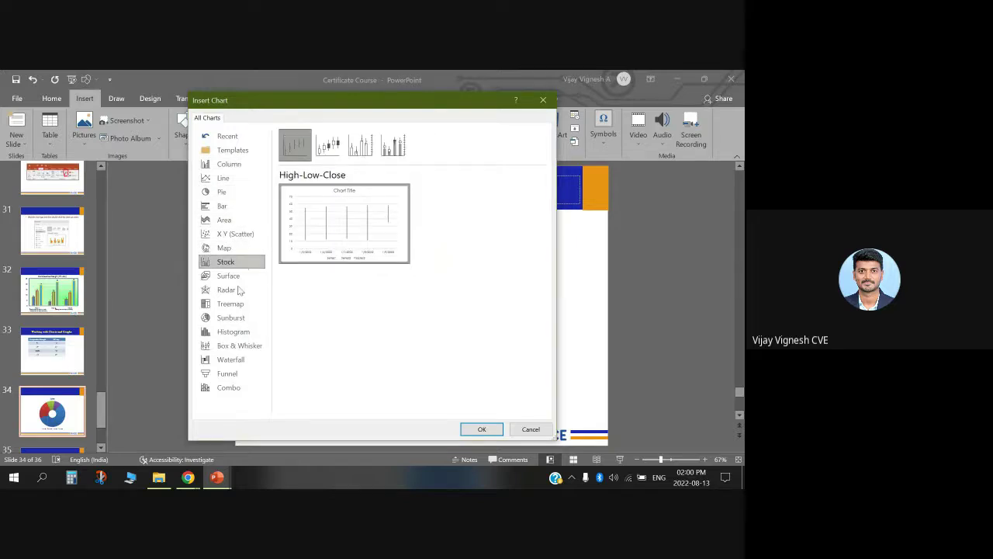
click(232, 331)
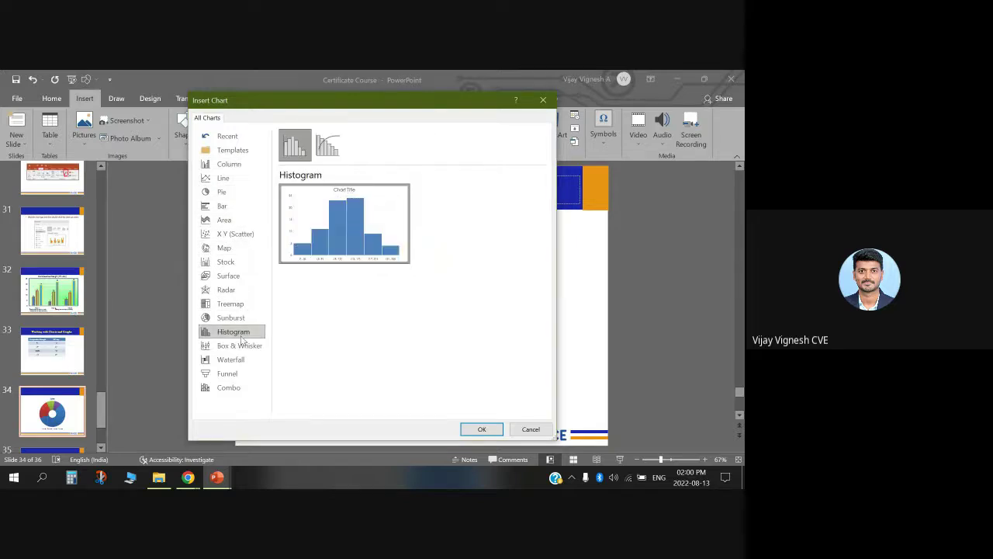
click(222, 191)
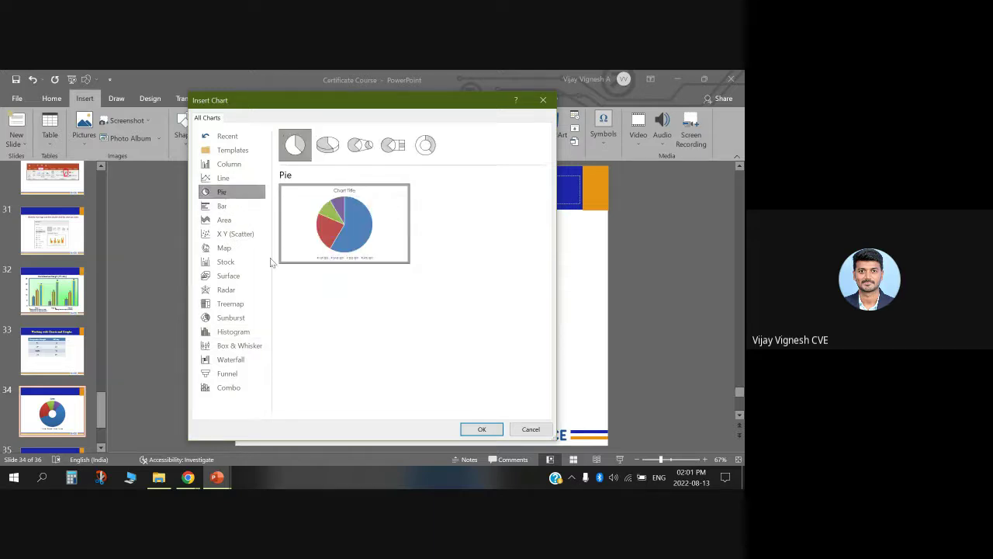
click(482, 429)
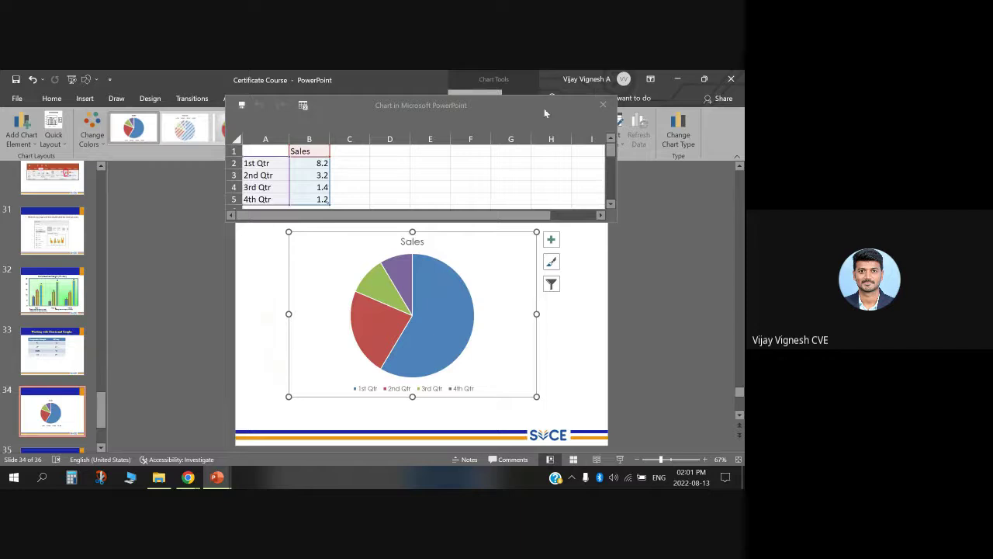
click(279, 168)
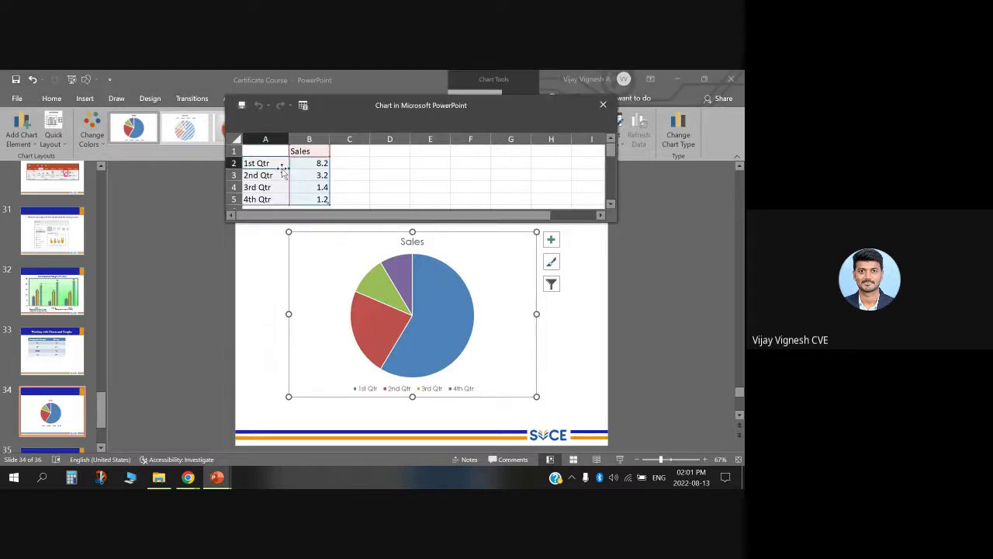
- Replace the four quarter categories in the pie chart's data sheet with Safety, electrical, mechanical and civil
text(Safe)
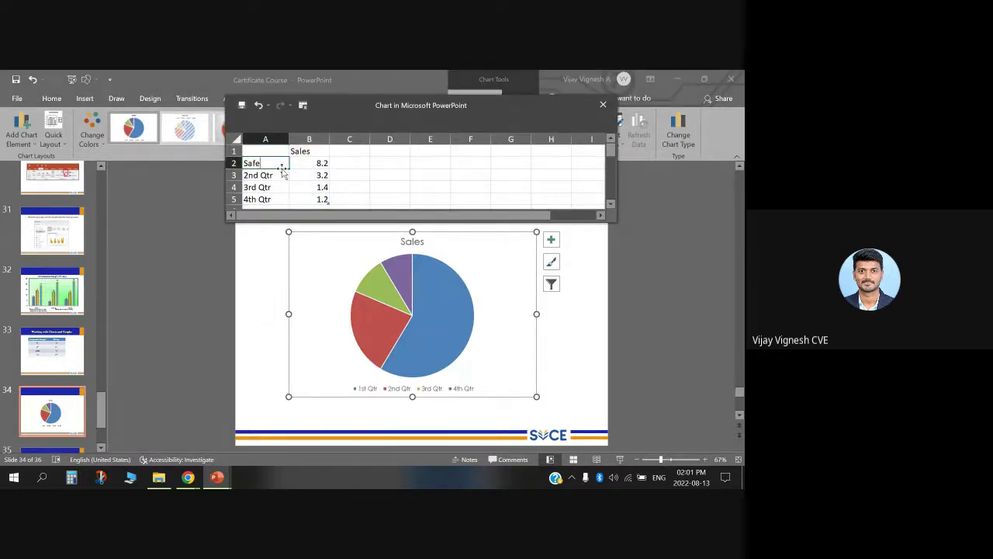
text(ty)
key(Return)
text(electrical)
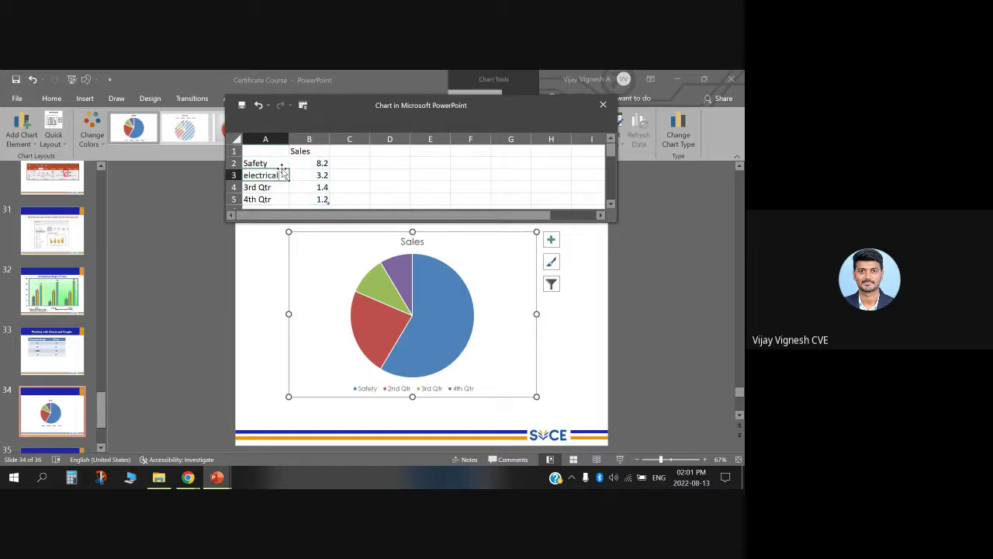
key(Return)
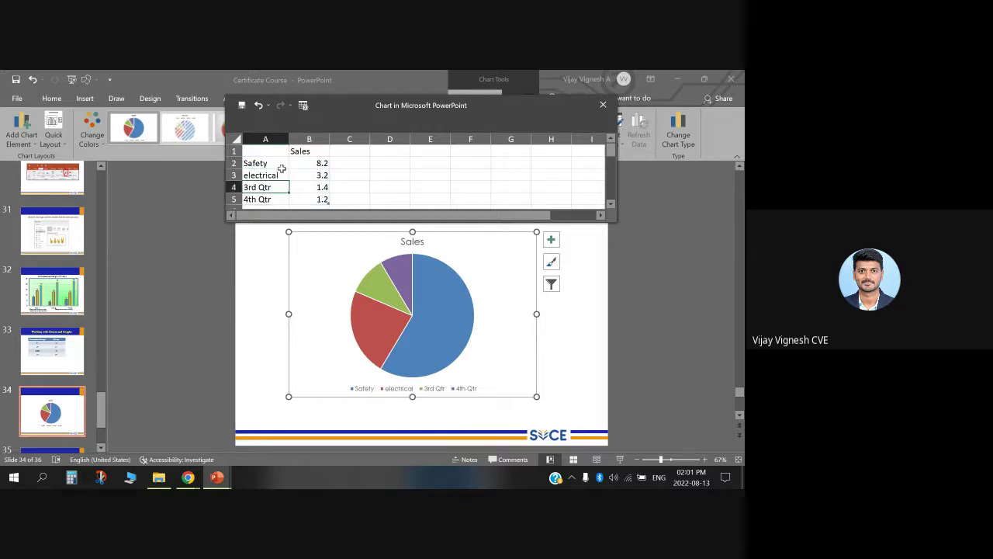
text(mechanical)
key(Return)
text(civil)
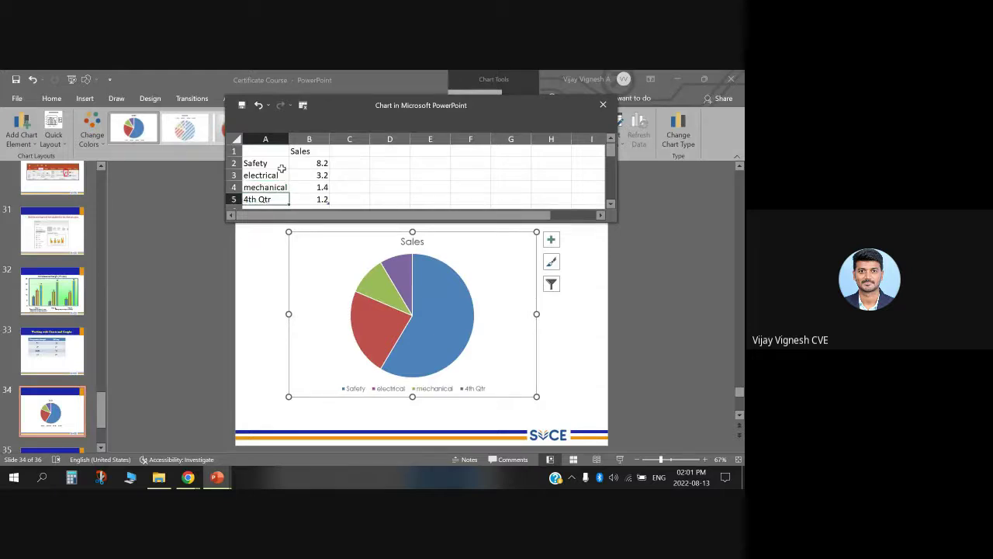
- Set the category values to 20 for Safety, 40 for electrical, 20 for mechanical and 20 for civil
click(321, 163)
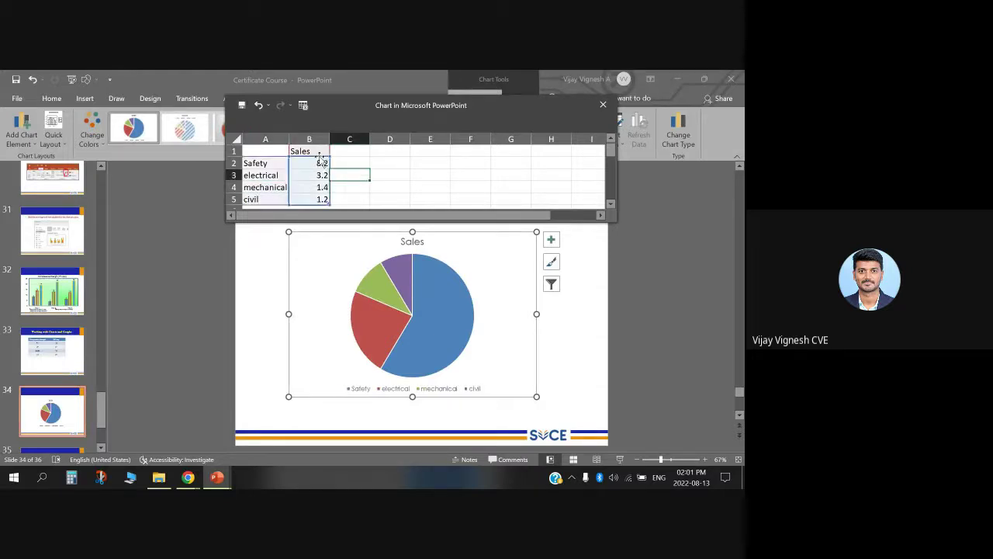
text(20)
key(Return)
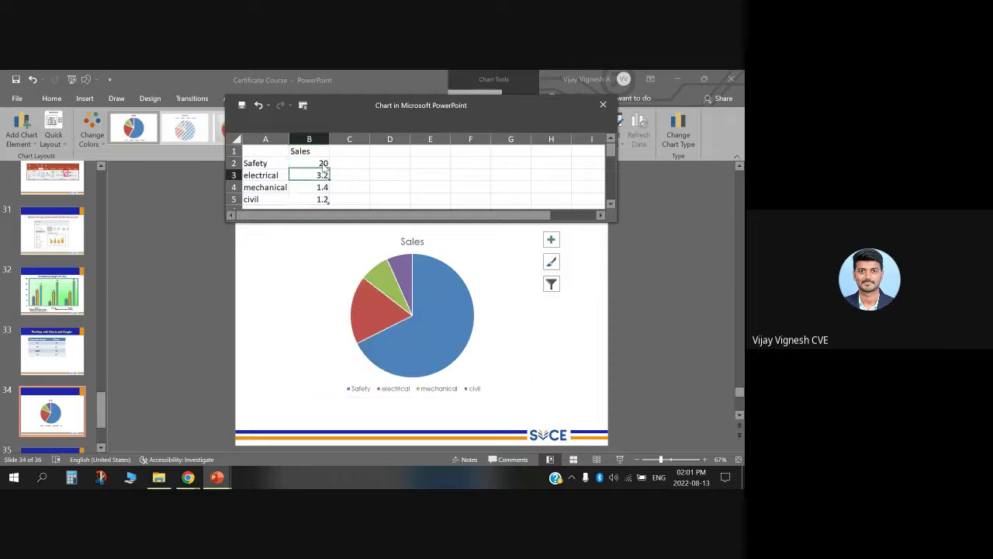
text(40)
key(Return)
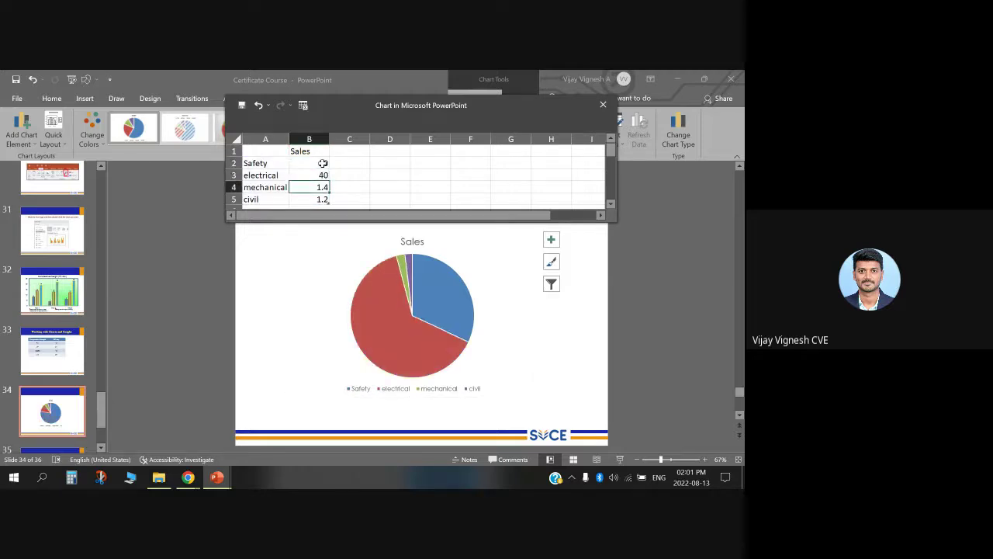
text(20)
key(Return)
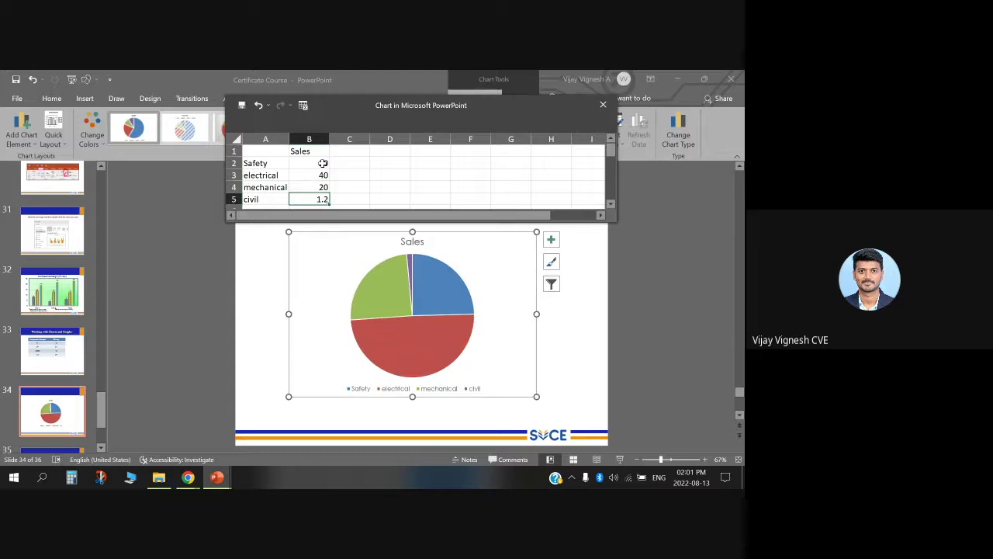
text(20)
- Rename the Sales series heading to PERCENTAGE OF ACCIDENTS and close the chart's data sheet
drag(315, 198, 311, 150)
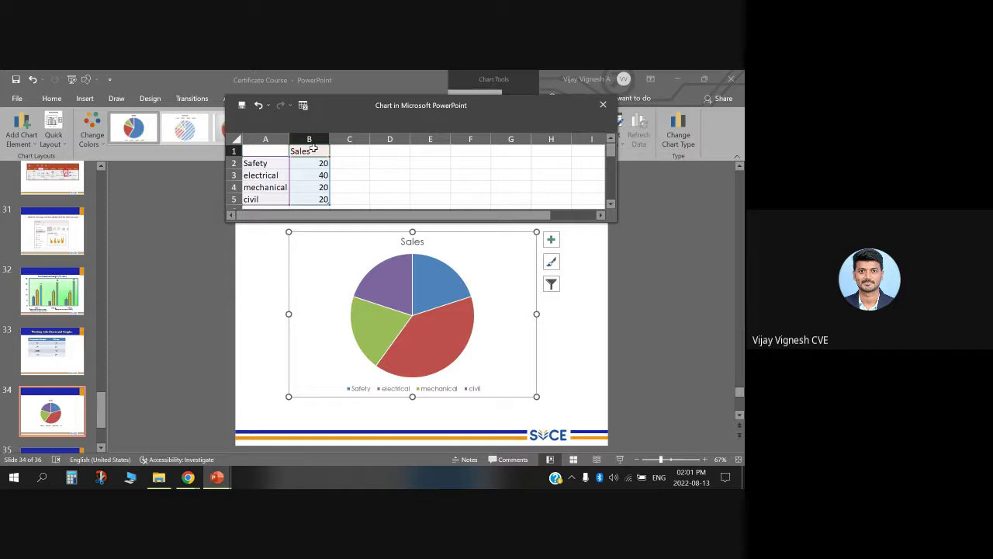
click(313, 149)
text(PERCE)
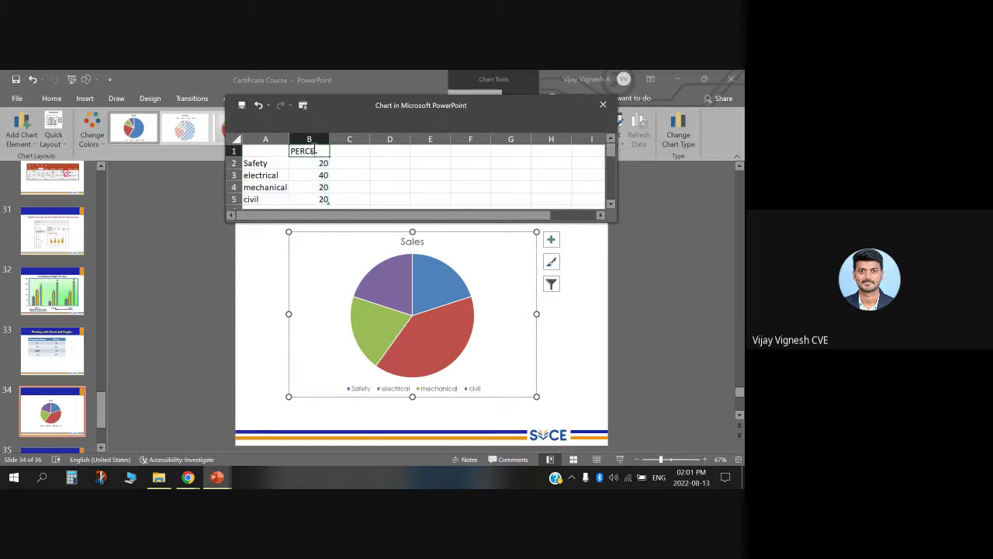
text(NTAGE OF ACCIDENT)
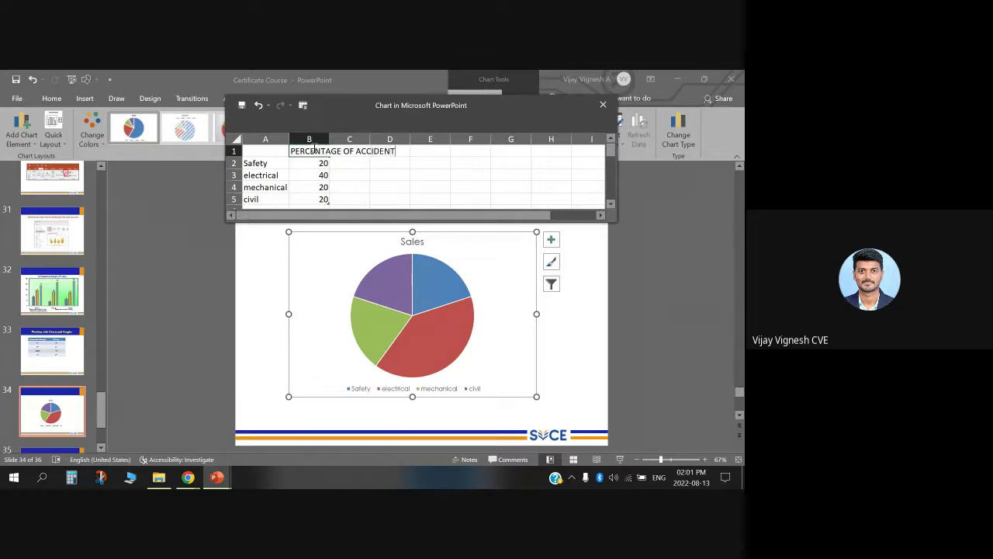
text(S)
click(350, 177)
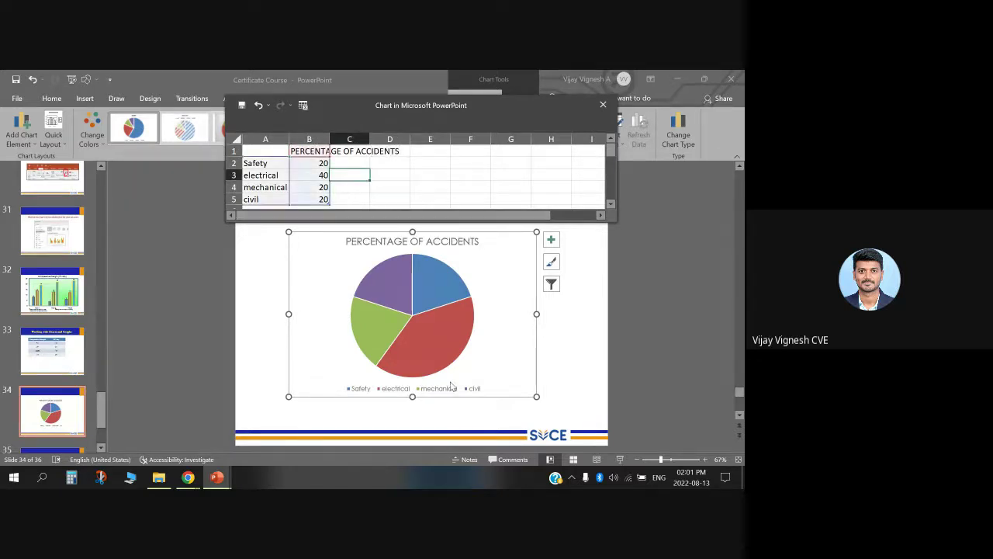
click(603, 104)
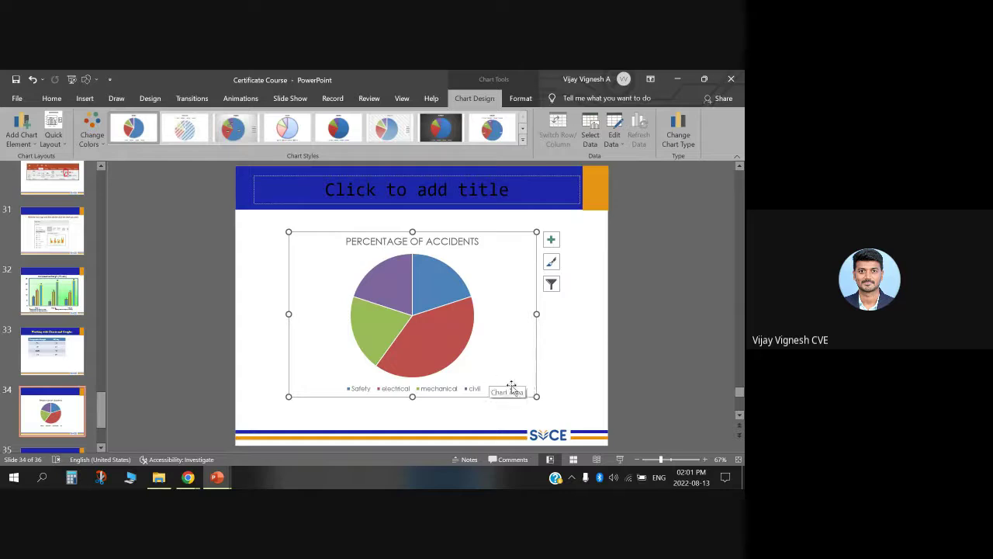